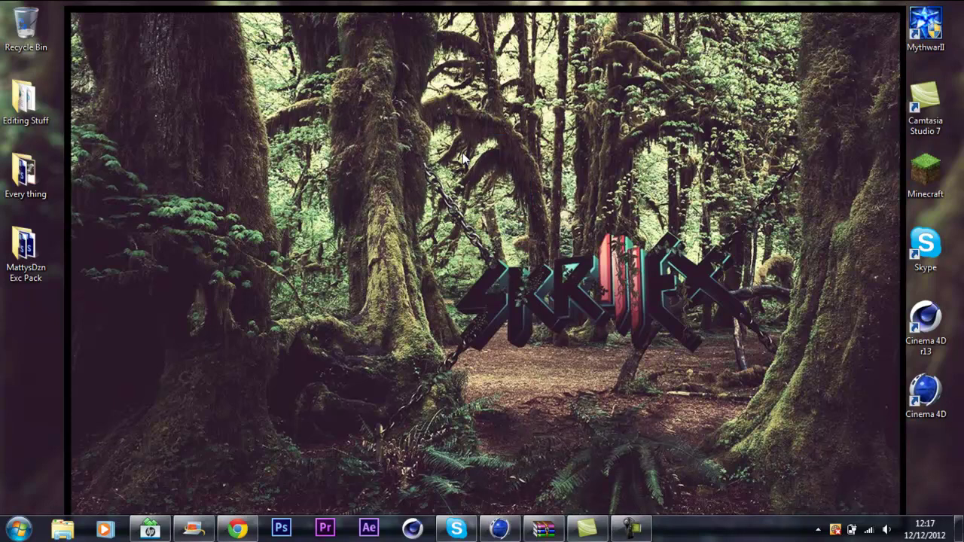
# Check the YouTube browser, then minimize it to reveal the desktop.
pyautogui.click(237, 529)
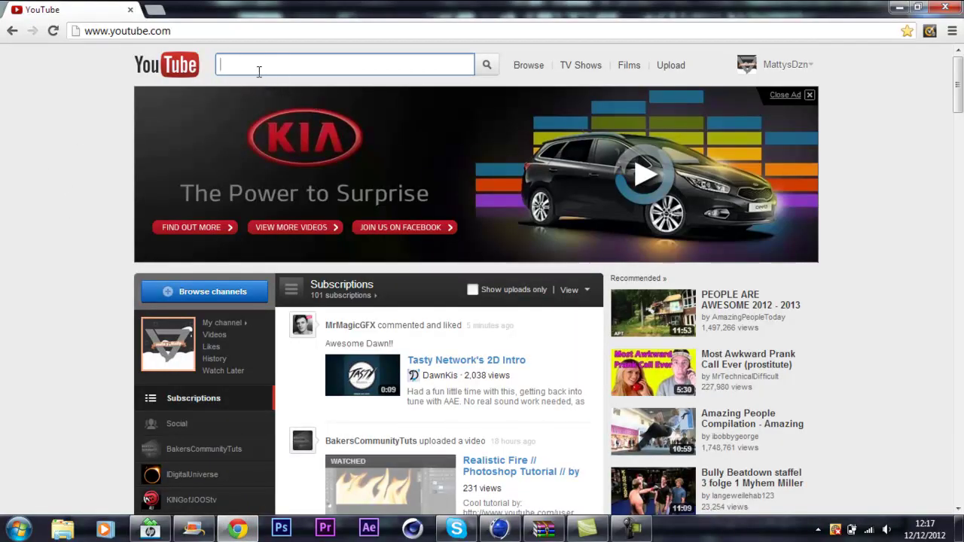
pyautogui.click(331, 73)
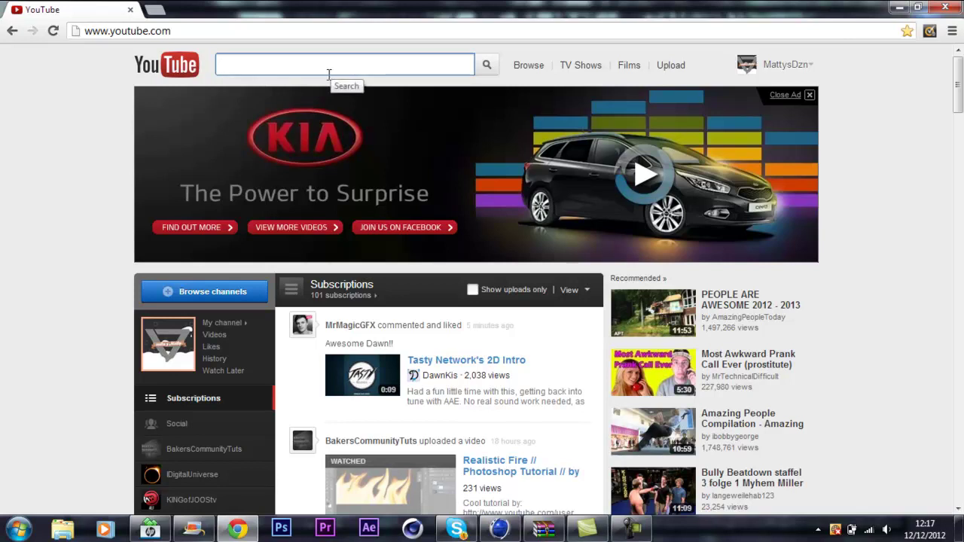
pyautogui.click(902, 9)
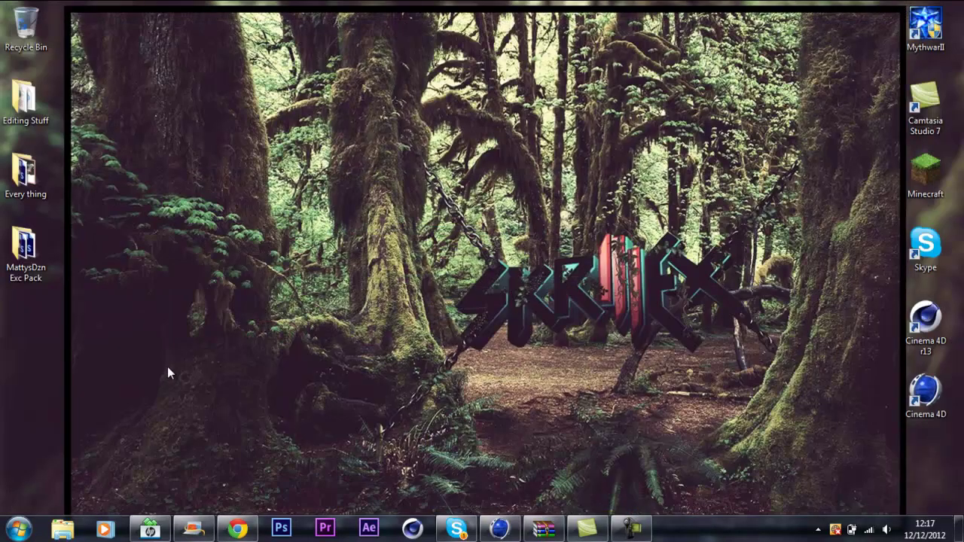
# Snap the NitroBlast.zip archive left and open Cinema 4D R12's plugins folder beside it.
pyautogui.click(543, 530)
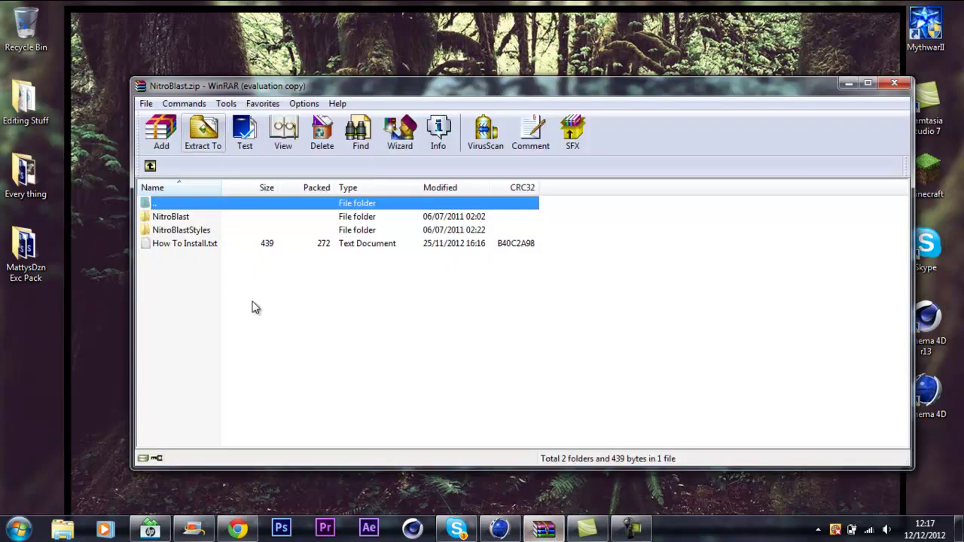
pyautogui.moveTo(422, 86); pyautogui.dragTo(1, 10)
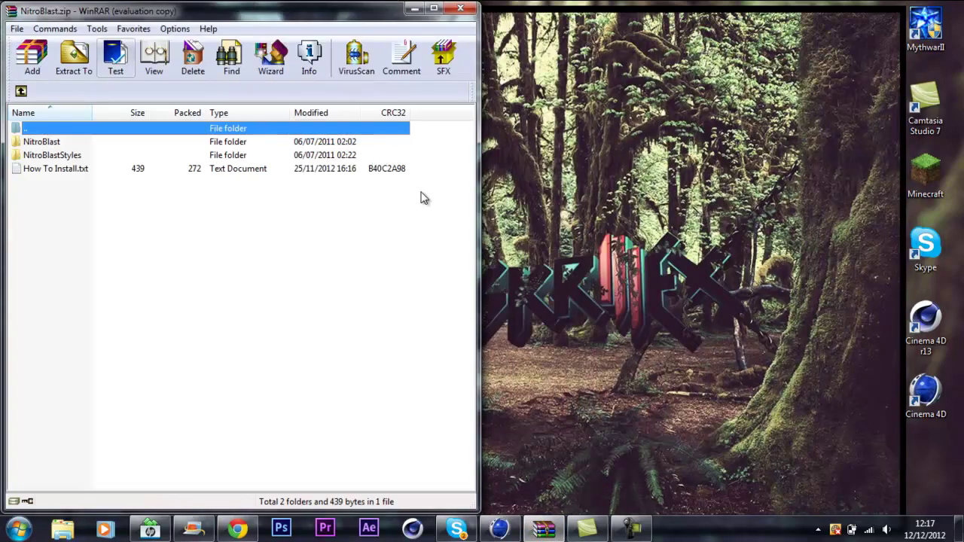
pyautogui.moveTo(63, 221); pyautogui.dragTo(65, 145)
pyautogui.click(90, 248)
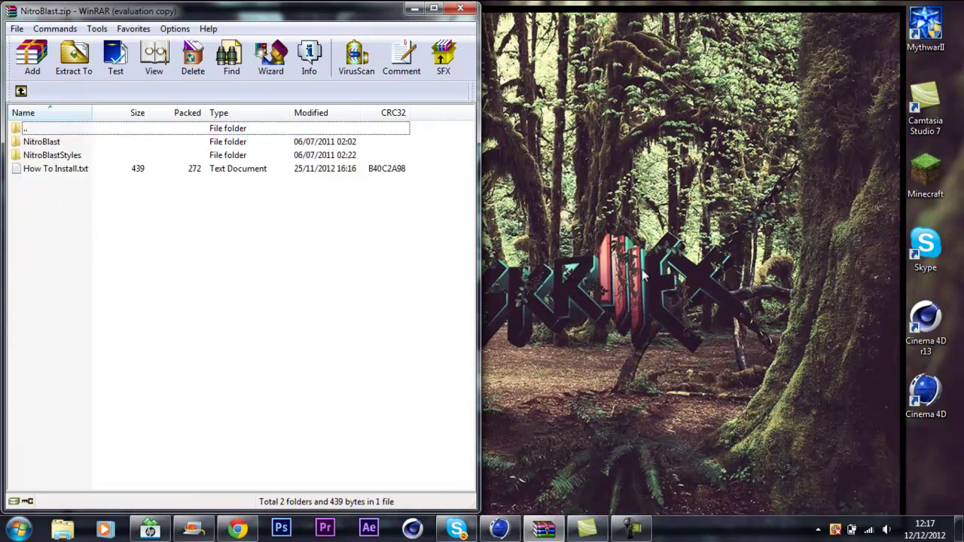
pyautogui.rightClick(926, 391)
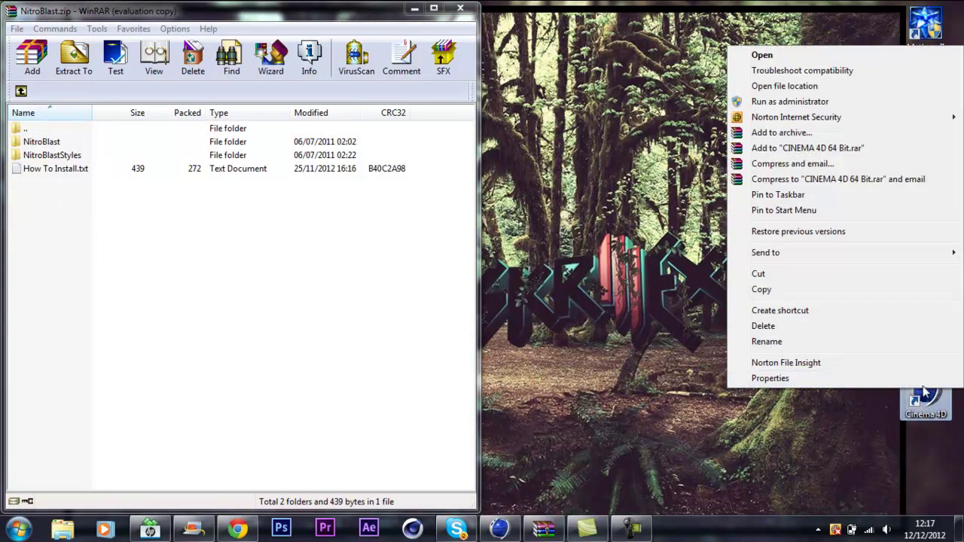
pyautogui.click(789, 87)
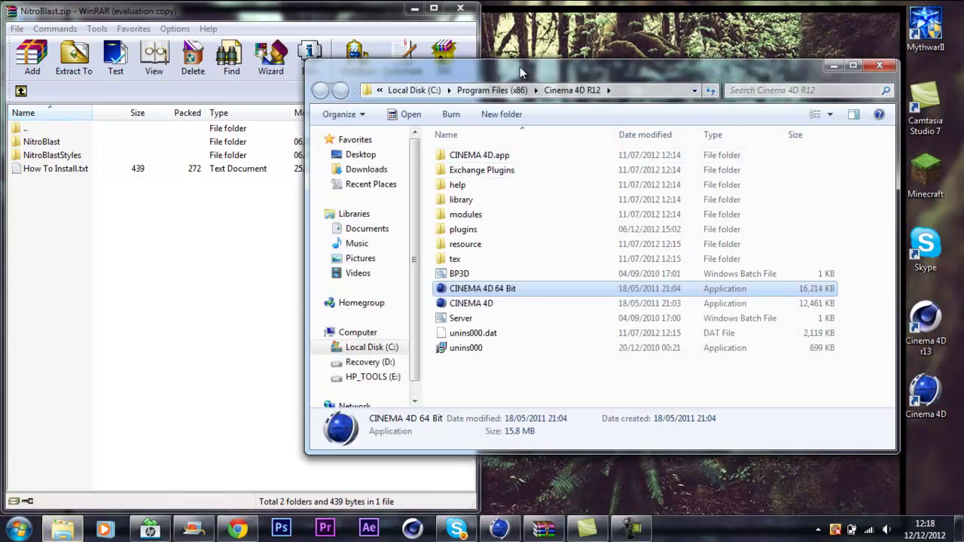
pyautogui.moveTo(519, 67); pyautogui.dragTo(580, 67)
pyautogui.doubleClick(536, 230)
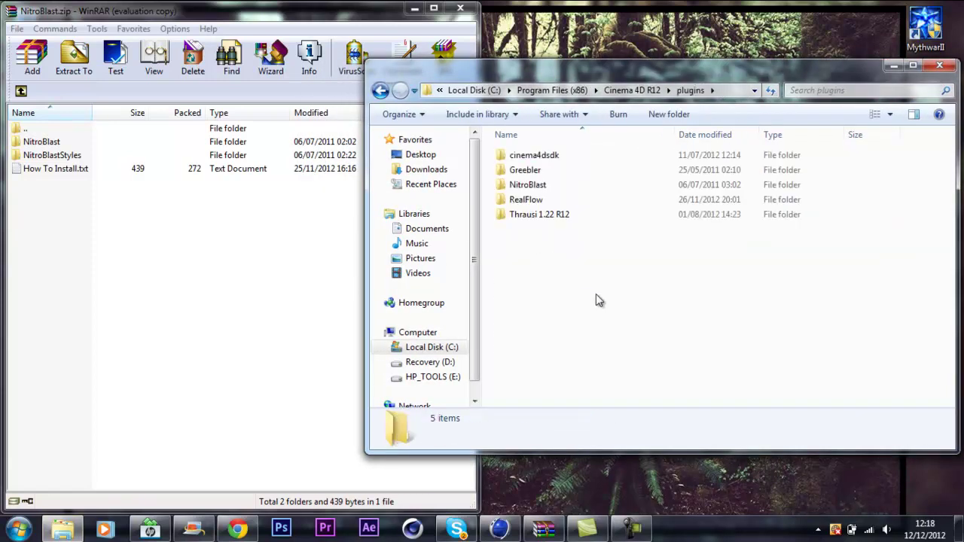
# Copy the NitroBlast folder from the archive into the plugins folder, confirming the merge.
pyautogui.click(41, 142)
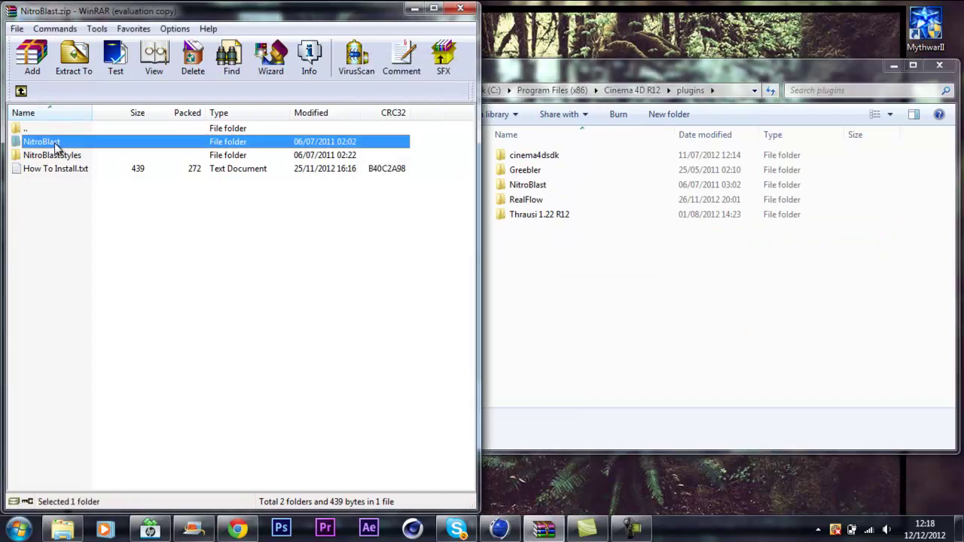
pyautogui.moveTo(51, 147); pyautogui.dragTo(666, 294)
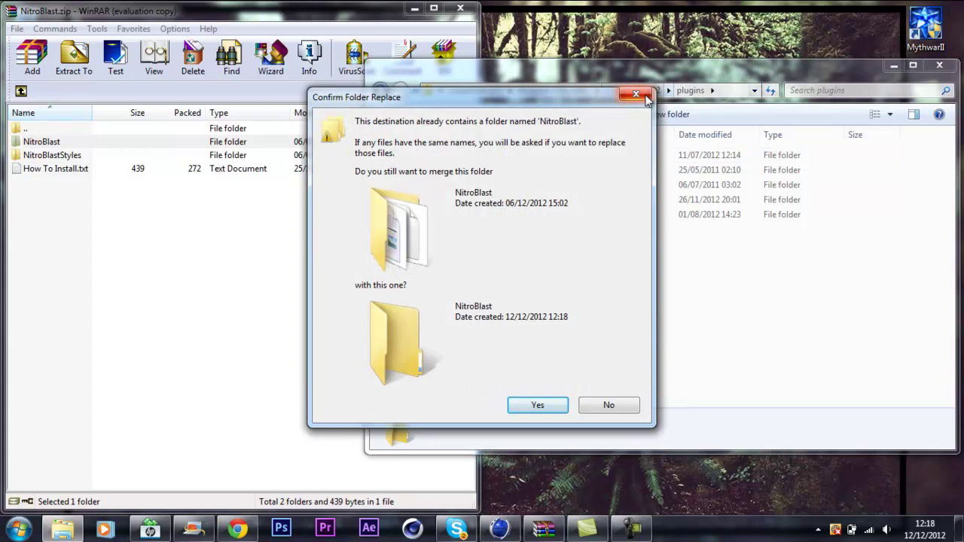
pyautogui.click(636, 96)
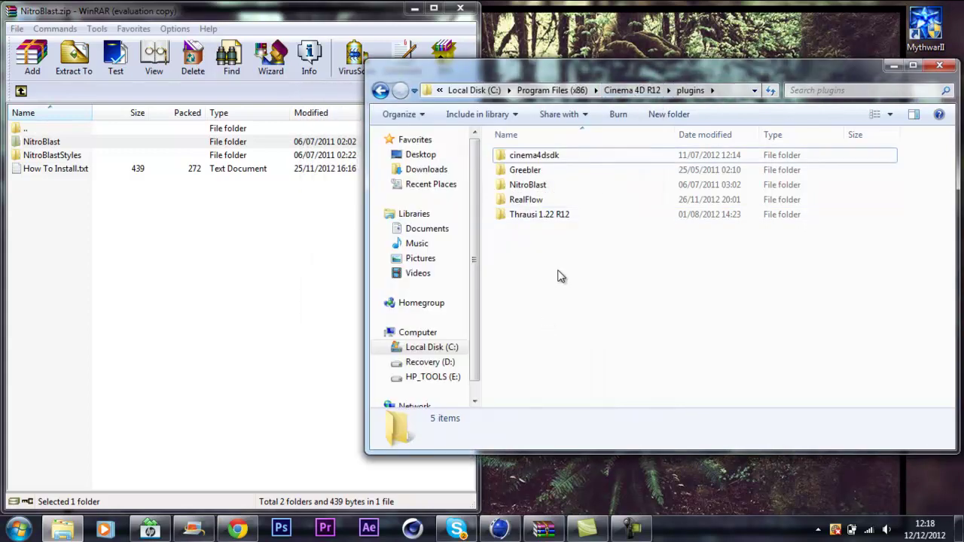
# Reopen the plugins folder to confirm NitroBlast is there, then close the folder window.
pyautogui.click(382, 90)
pyautogui.moveTo(738, 81); pyautogui.dragTo(554, 64)
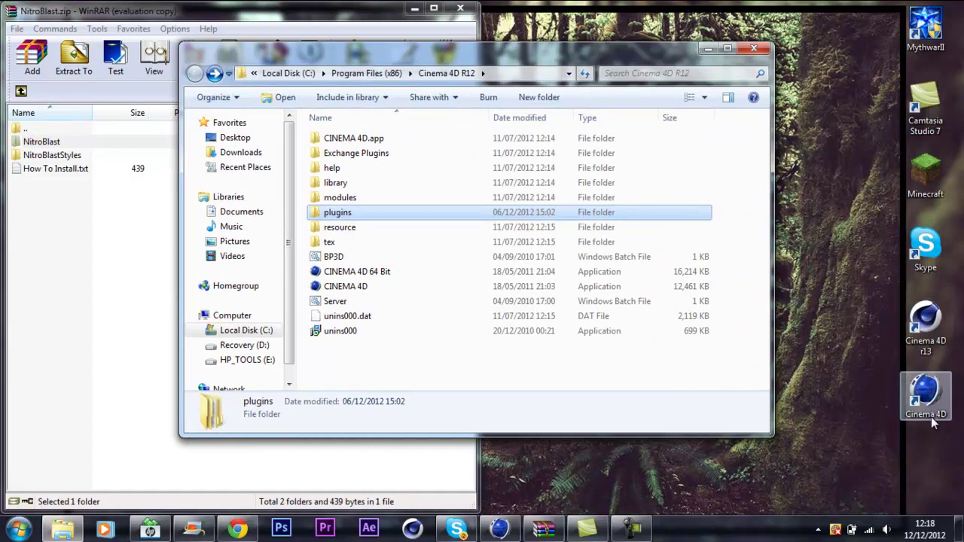
pyautogui.rightClick(926, 392)
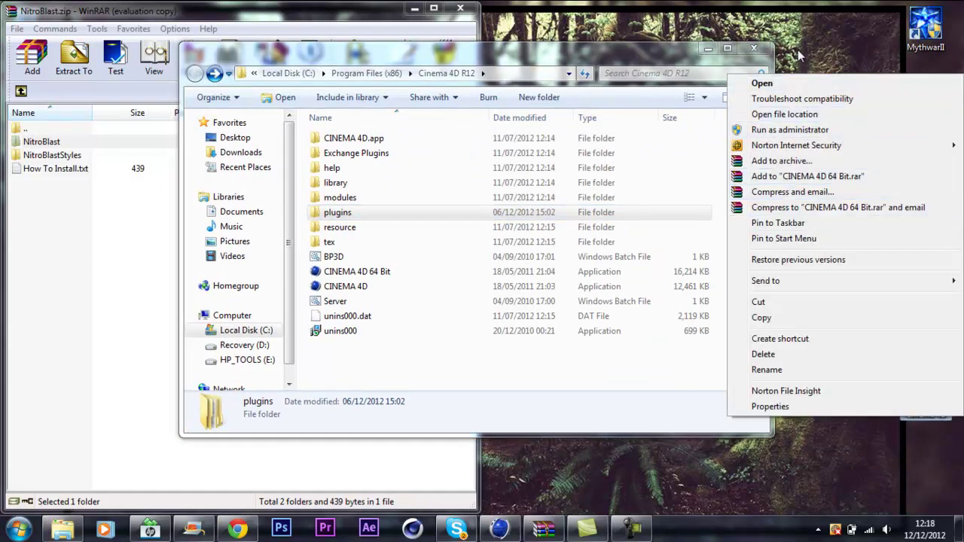
pyautogui.click(661, 49)
pyautogui.moveTo(660, 48); pyautogui.dragTo(755, 61)
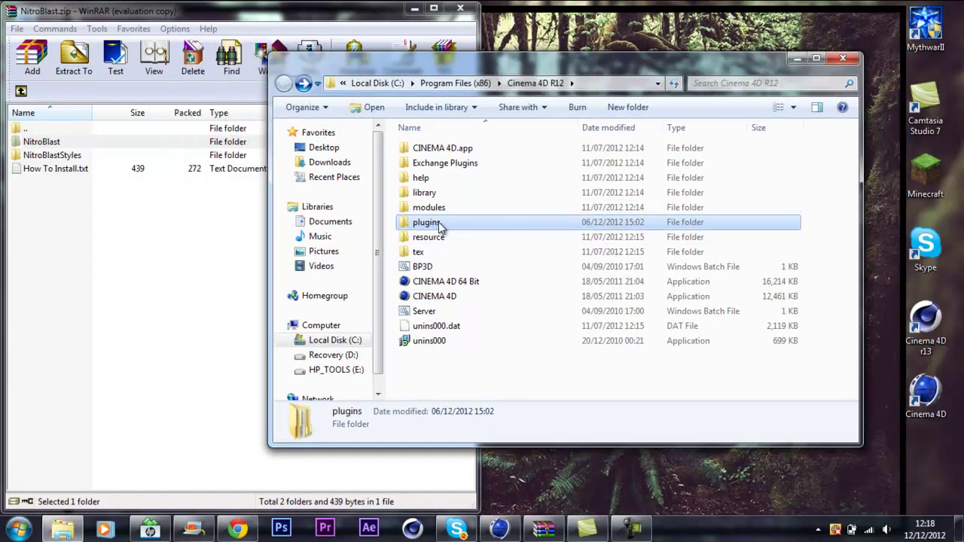
pyautogui.doubleClick(441, 226)
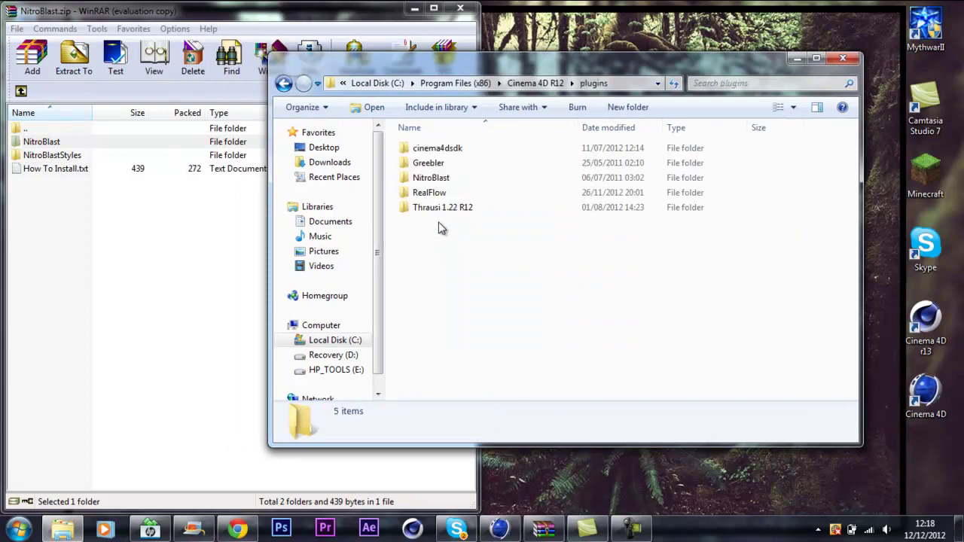
pyautogui.click(42, 141)
pyautogui.click(528, 289)
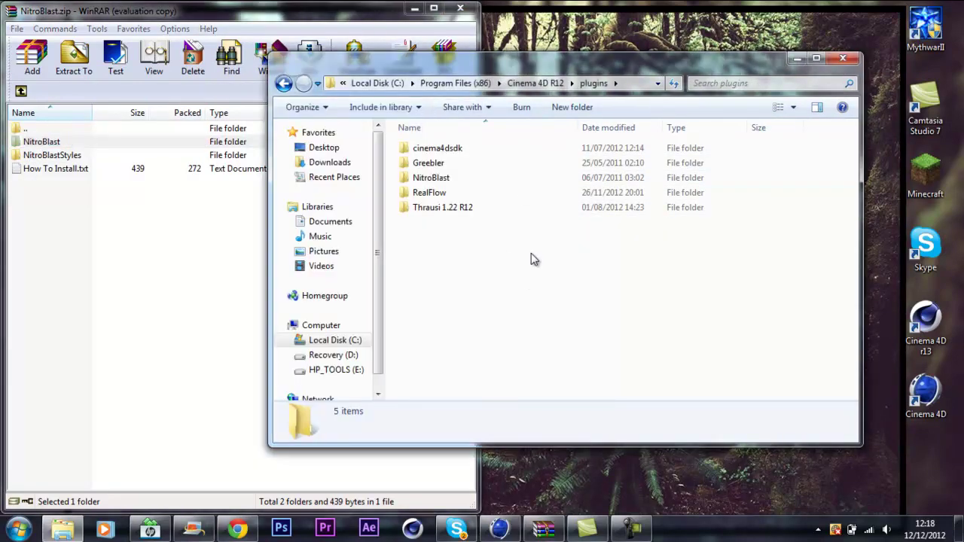
pyautogui.click(845, 59)
# Close the NitroBlast.zip archive, restore Cinema 4D and browse the Plugins > Python menu.
pyautogui.click(460, 9)
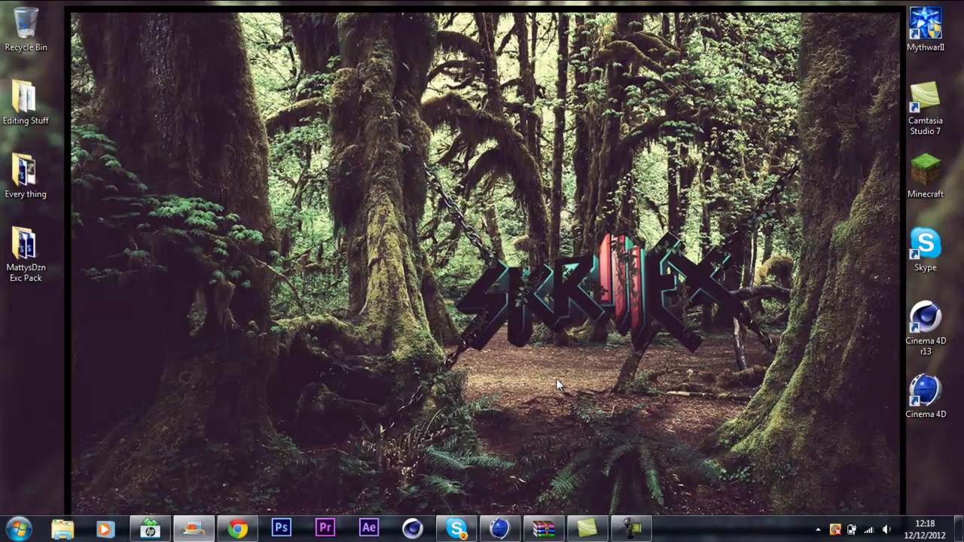
pyautogui.click(498, 529)
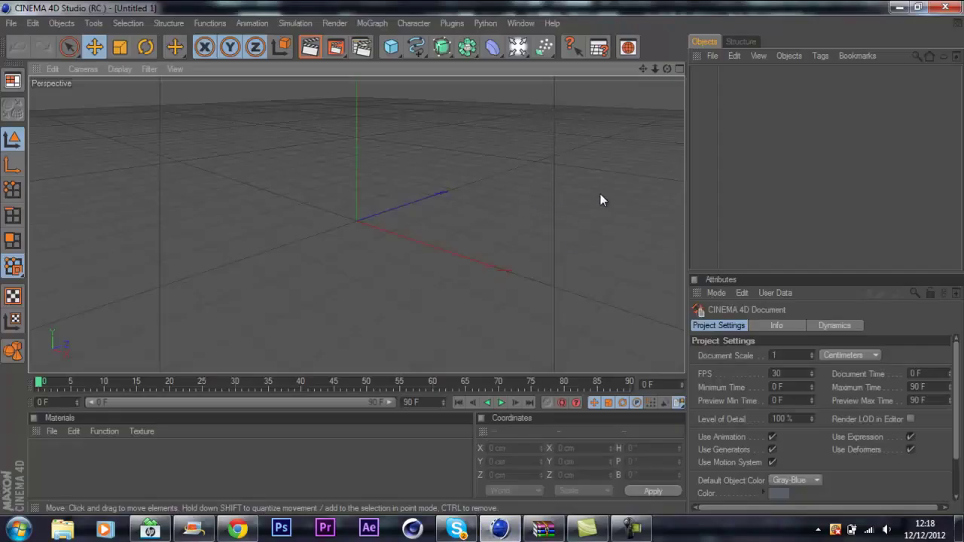
pyautogui.click(453, 22)
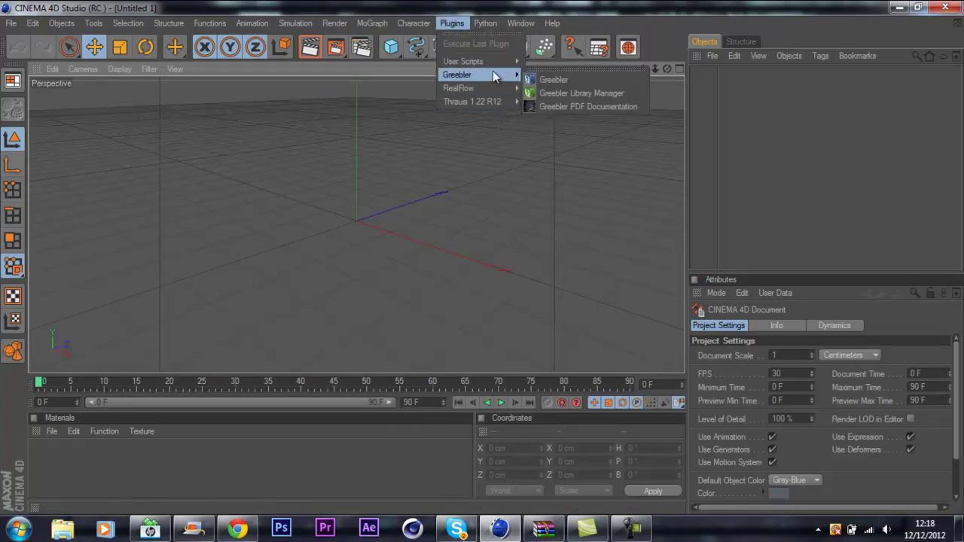
pyautogui.moveTo(489, 105)
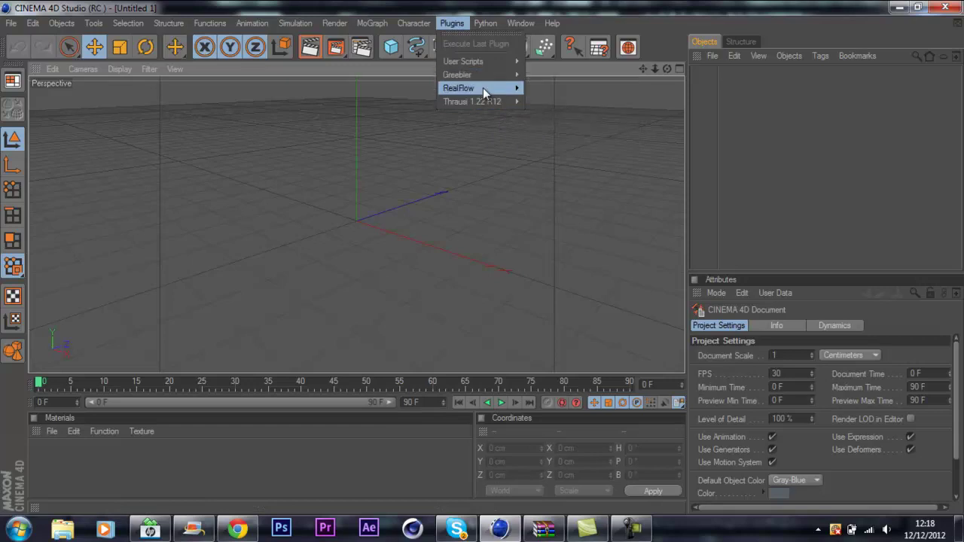
pyautogui.moveTo(473, 91)
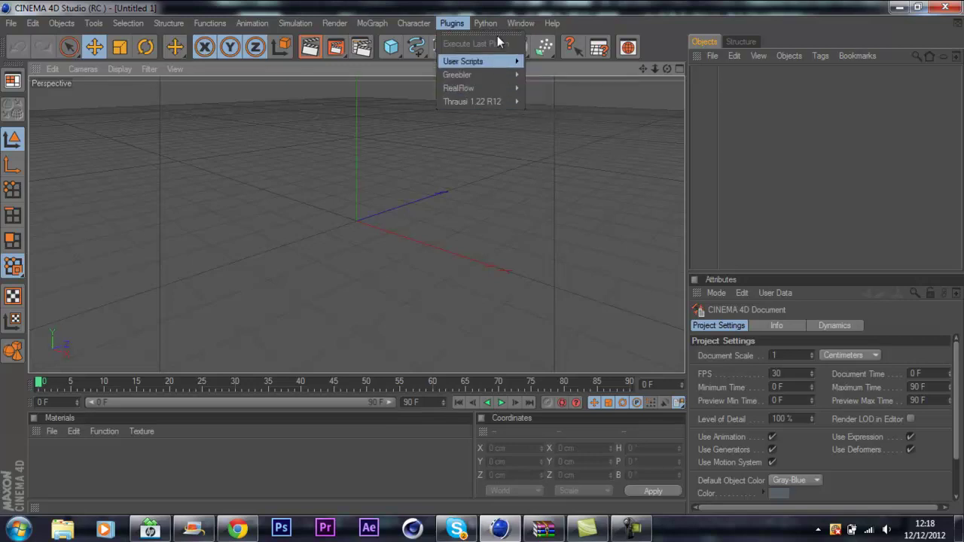
pyautogui.moveTo(488, 23)
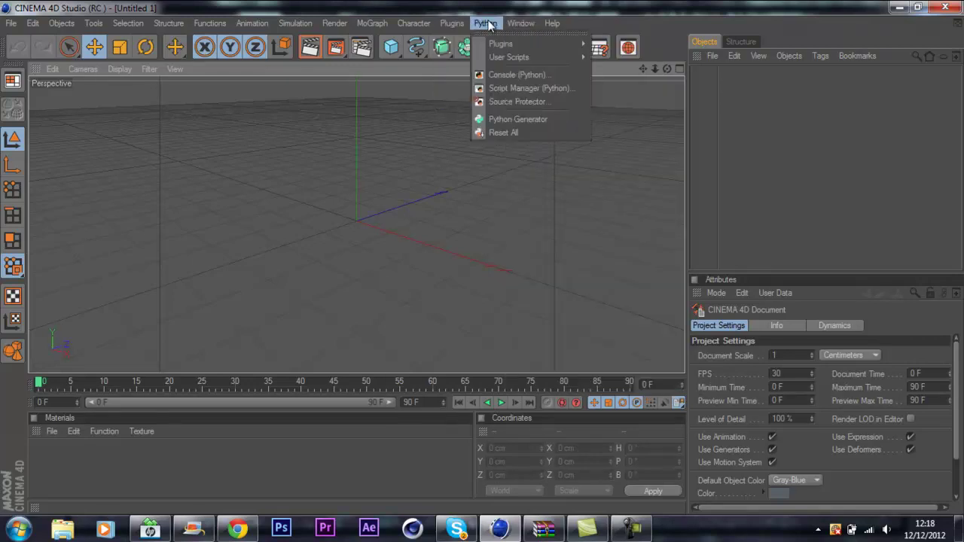
pyautogui.moveTo(514, 46)
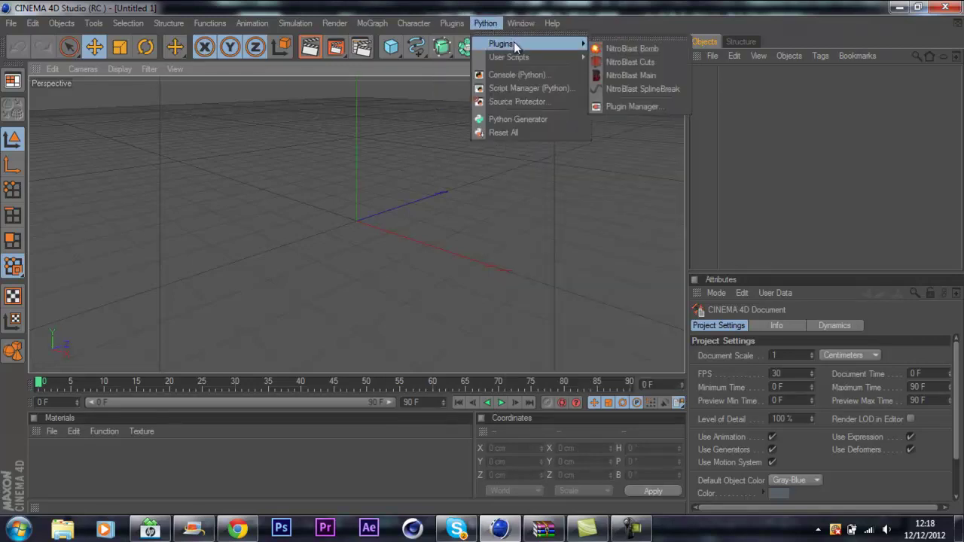
# Launch the NitroBlast Main plugin window, move it aside, then close it.
pyautogui.click(631, 76)
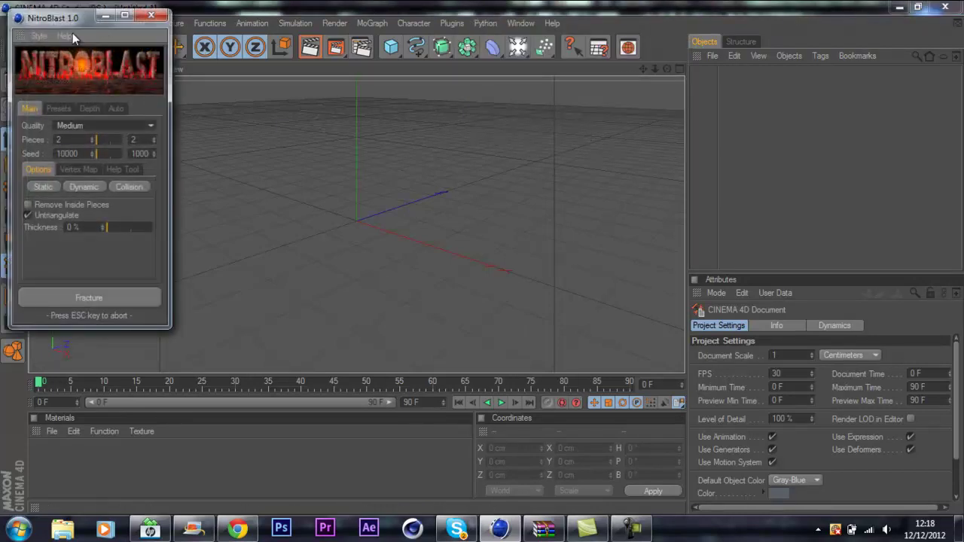
pyautogui.moveTo(64, 20); pyautogui.dragTo(235, 28)
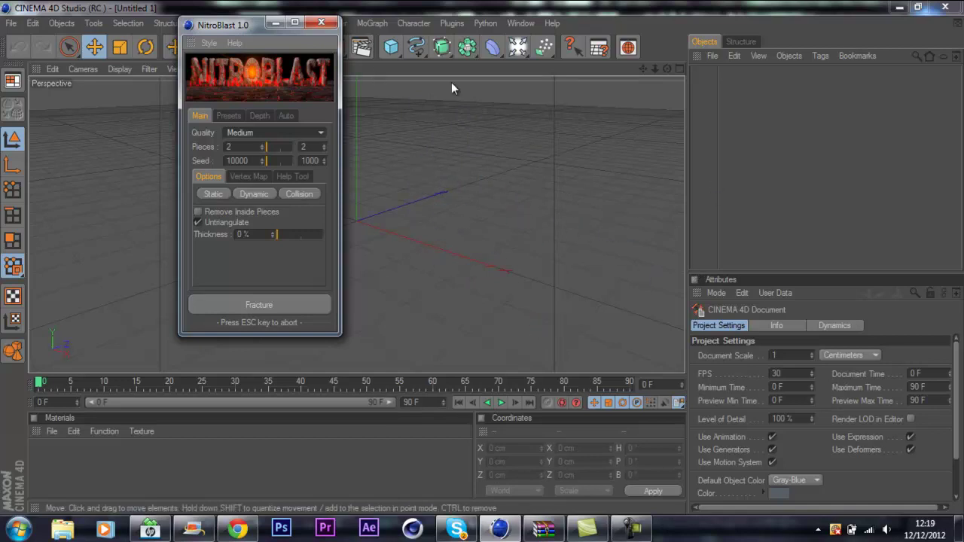
pyautogui.click(321, 22)
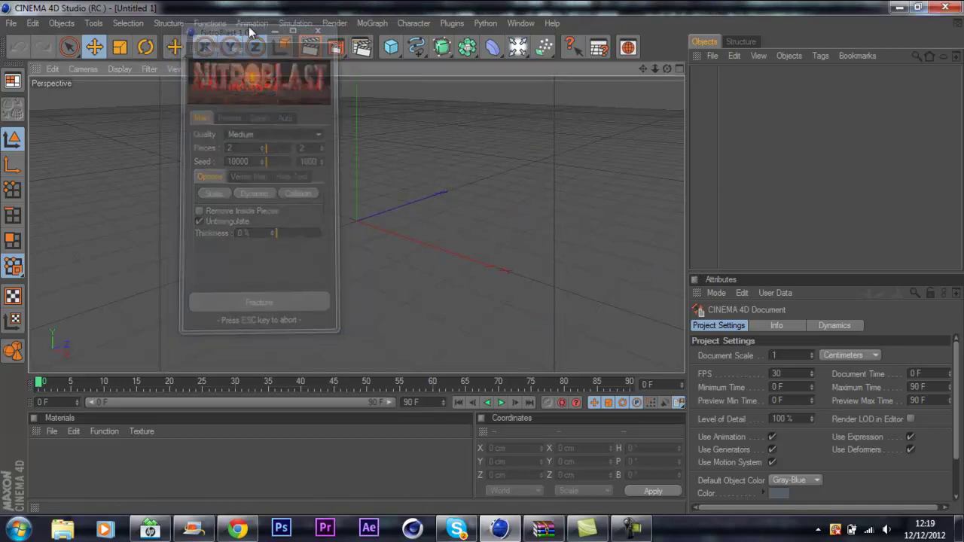
# Open Cinema 4D's preferences folder from Edit > Preferences.
pyautogui.click(32, 22)
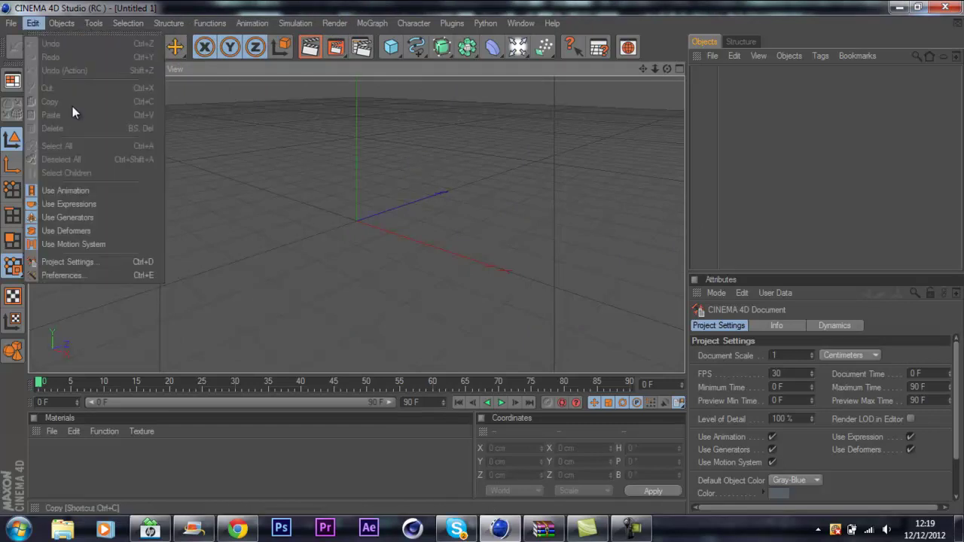
pyautogui.click(107, 280)
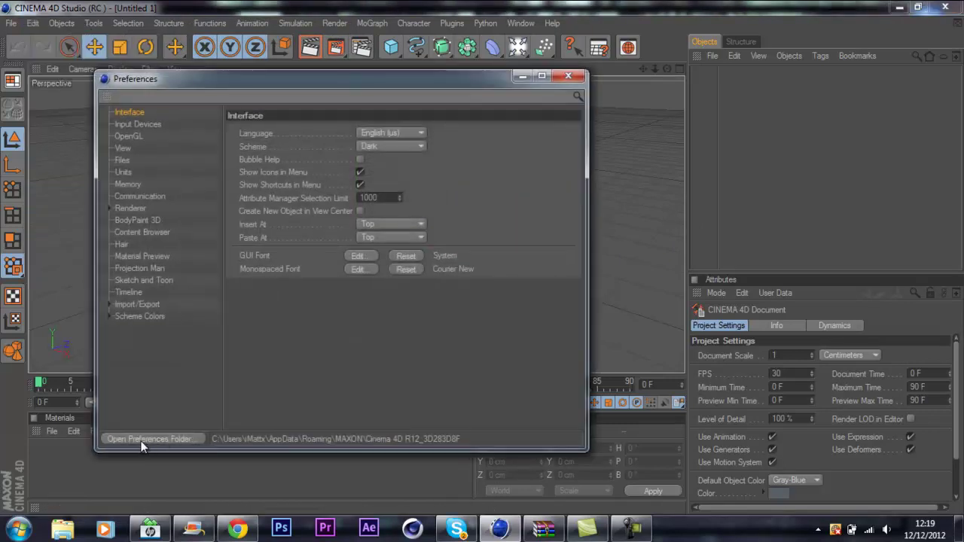
pyautogui.click(147, 439)
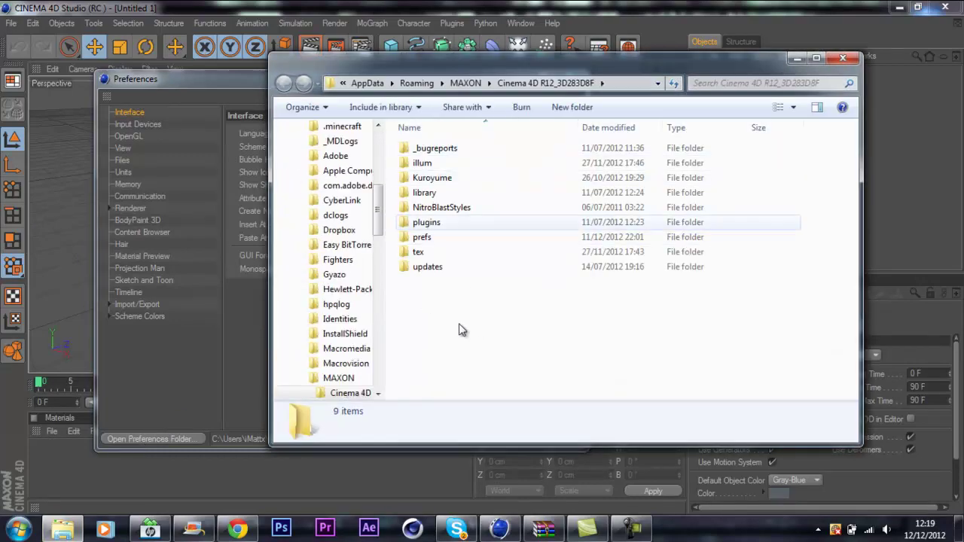
# Compare with the NitroBlast archive and confirm NitroBlastStyles sits in the preferences folder.
pyautogui.click(62, 529)
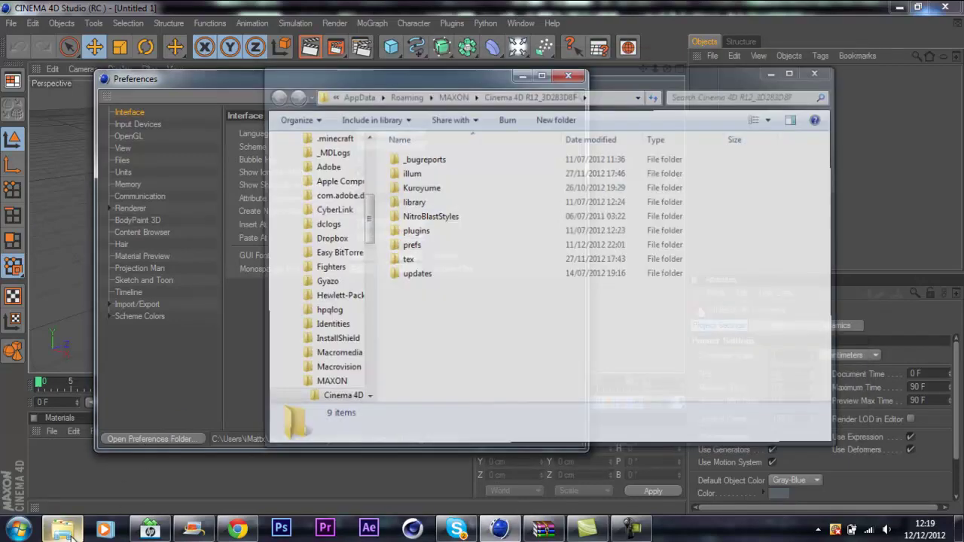
pyautogui.click(63, 529)
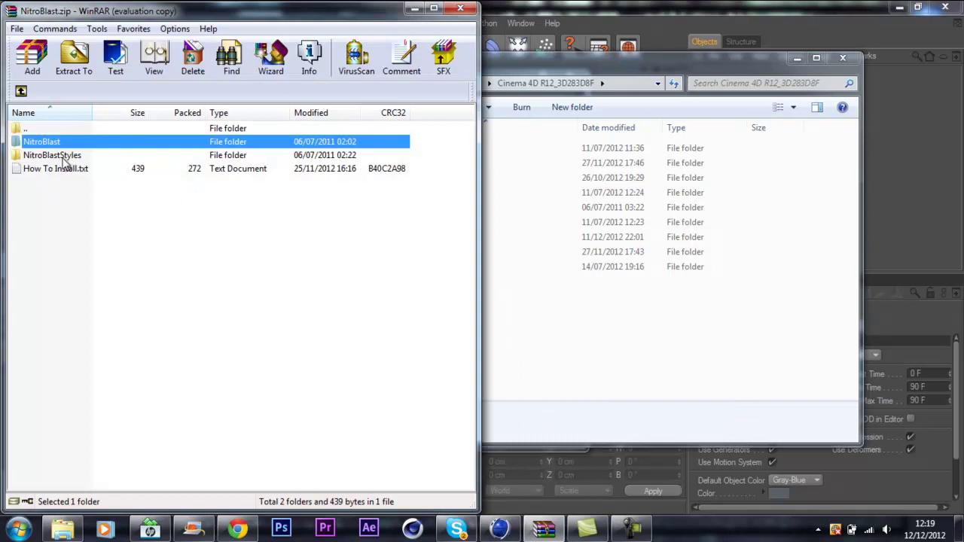
pyautogui.click(548, 290)
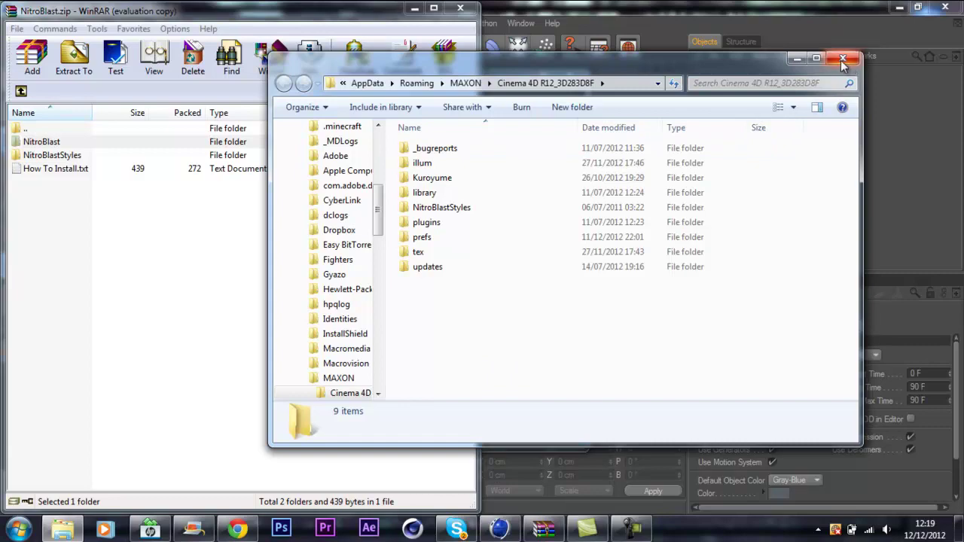
pyautogui.click(472, 209)
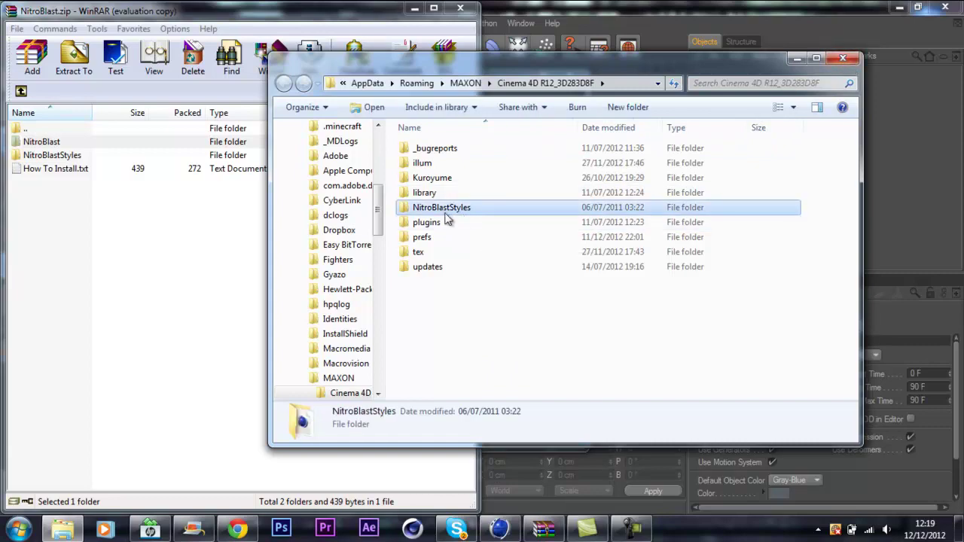
# Close the preferences folder, NitroBlast archive and Preferences window, then open the Python menu.
pyautogui.click(843, 58)
pyautogui.click(461, 8)
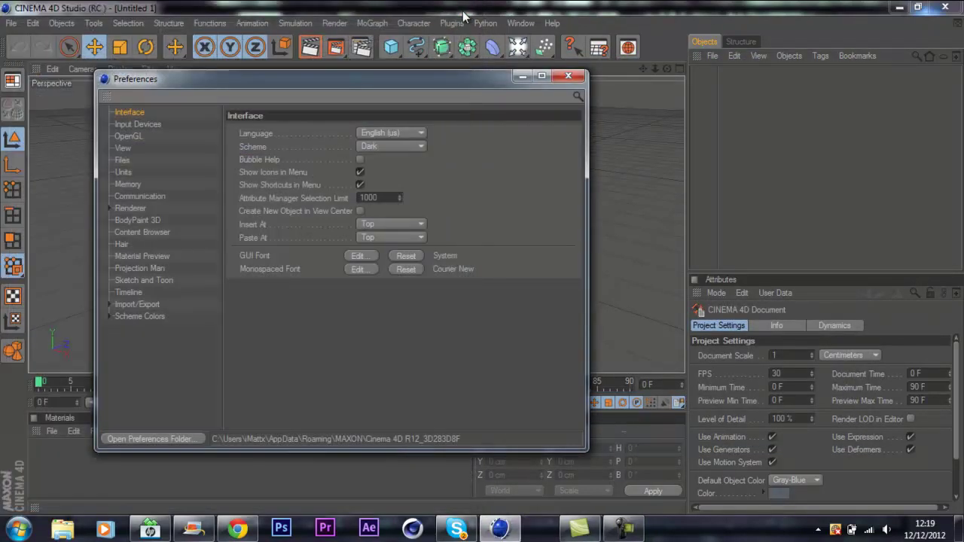
pyautogui.click(568, 76)
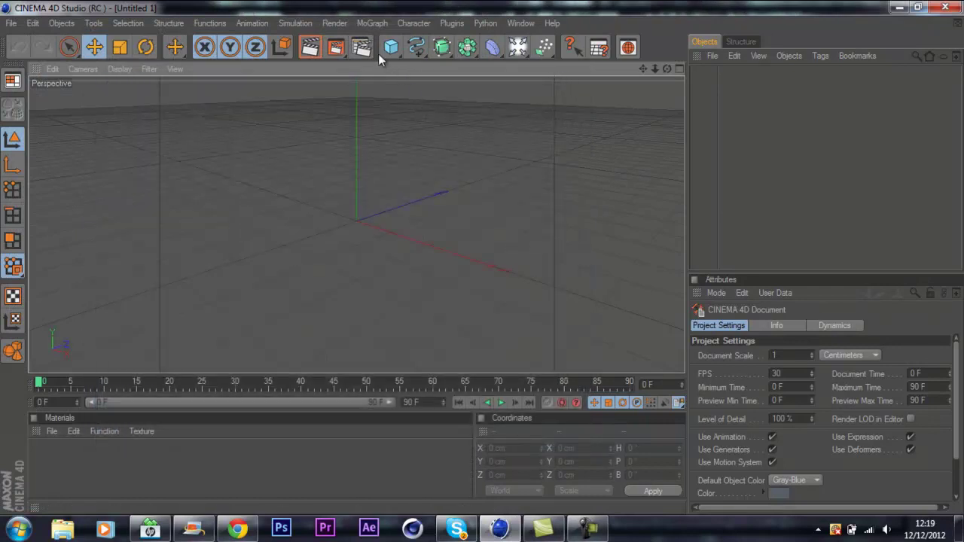
pyautogui.click(486, 24)
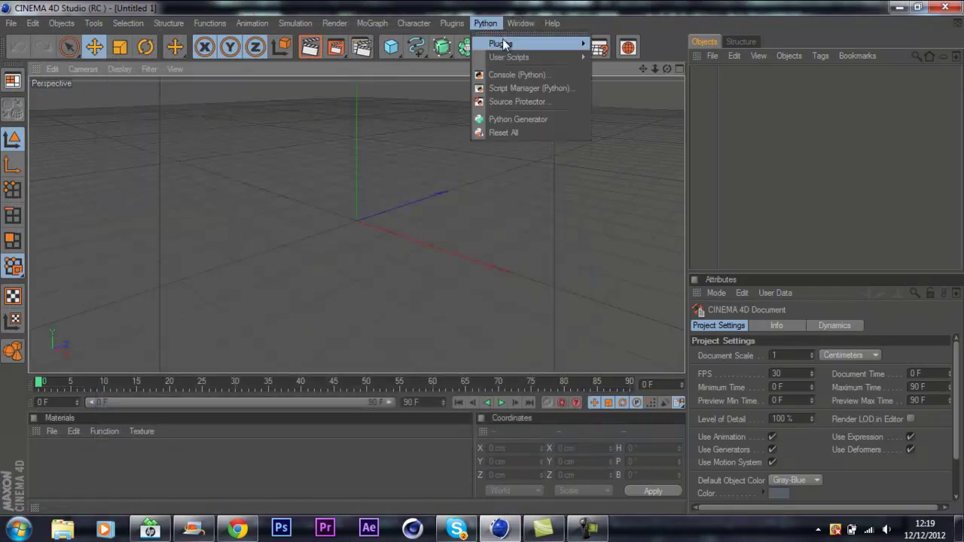
pyautogui.moveTo(455, 24)
pyautogui.moveTo(503, 45)
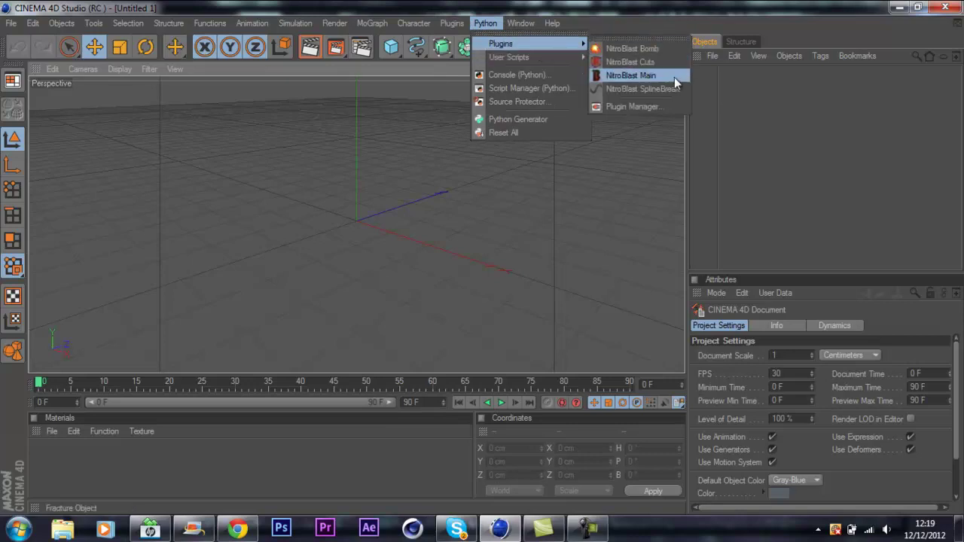
pyautogui.click(650, 78)
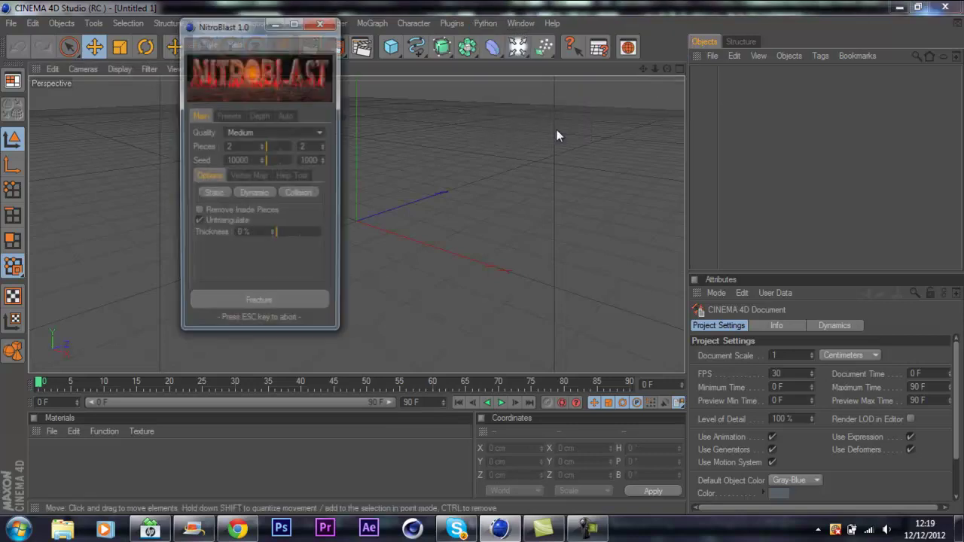
pyautogui.click(321, 24)
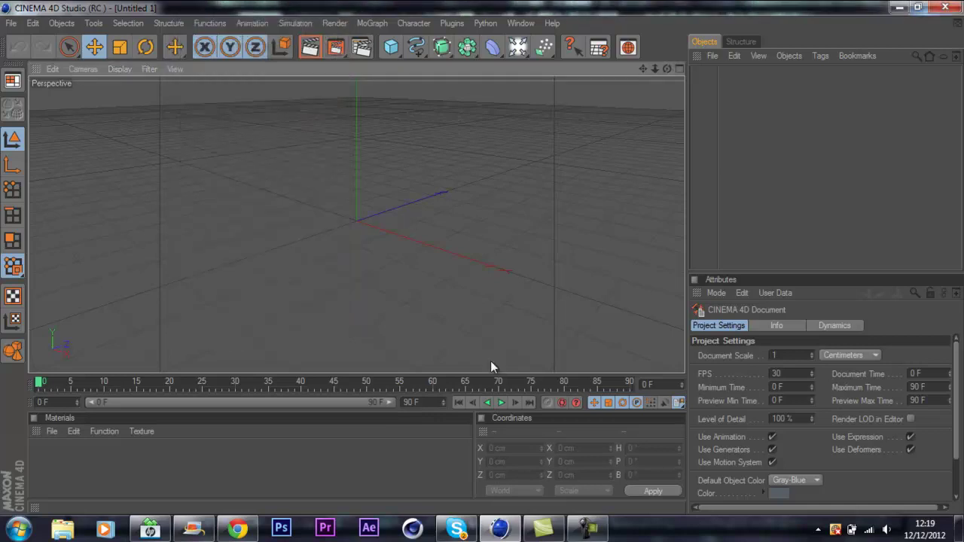
pyautogui.click(588, 529)
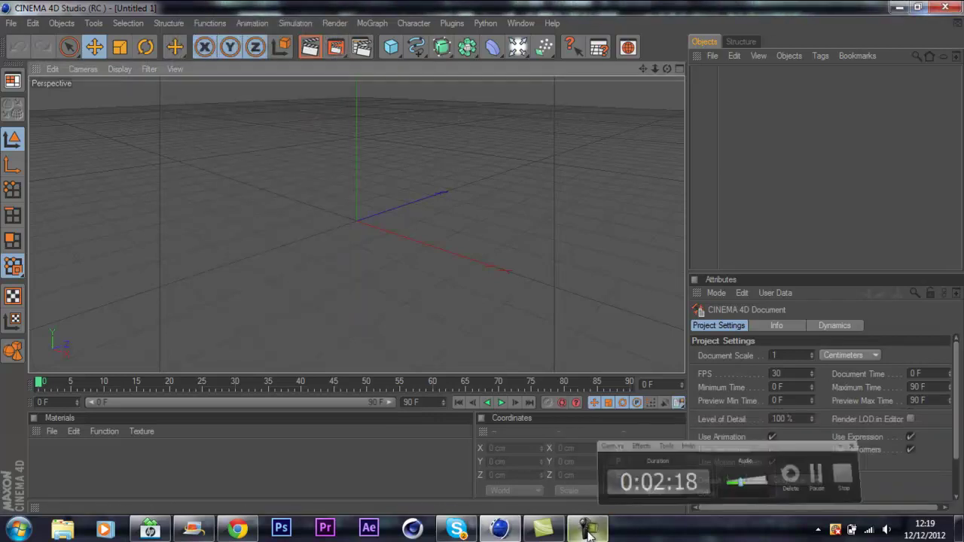
pyautogui.click(587, 530)
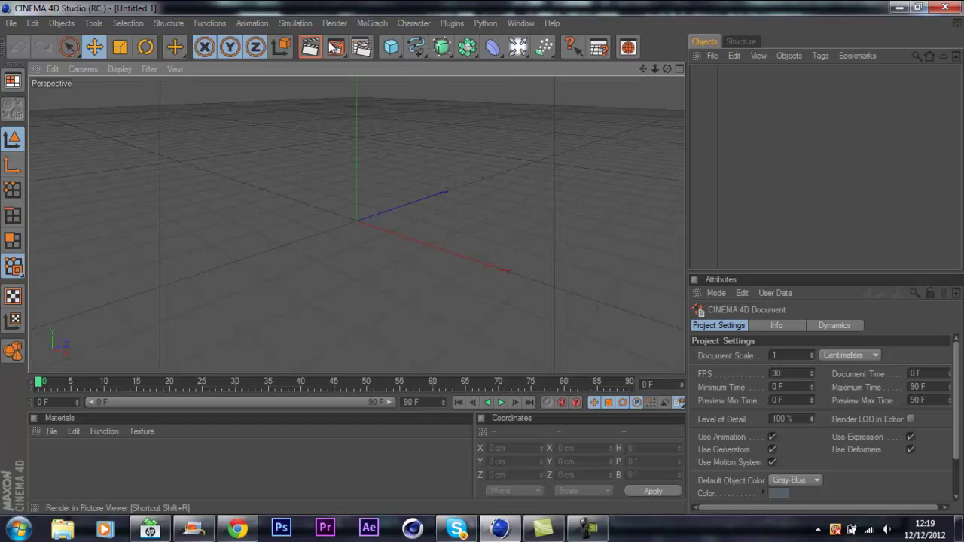
pyautogui.click(11, 23)
pyautogui.click(47, 70)
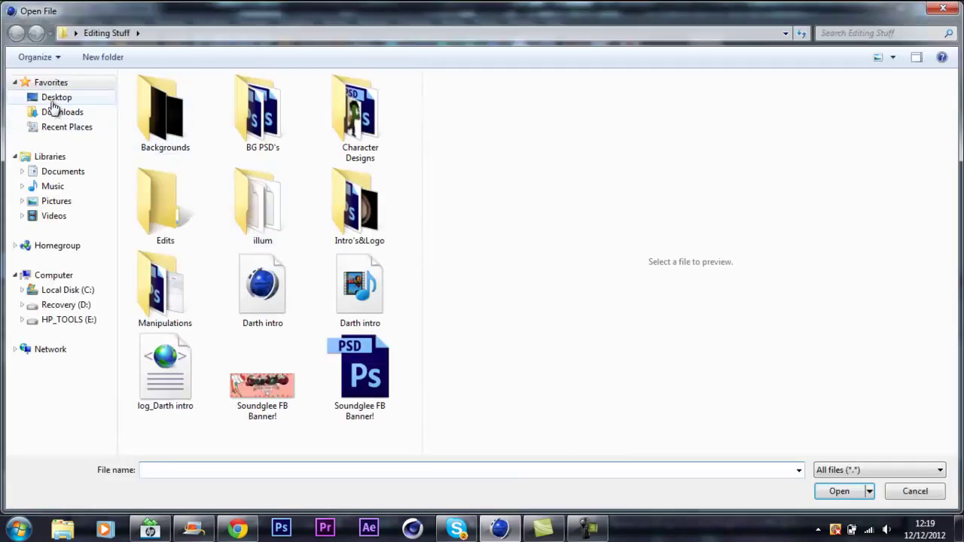
pyautogui.click(53, 99)
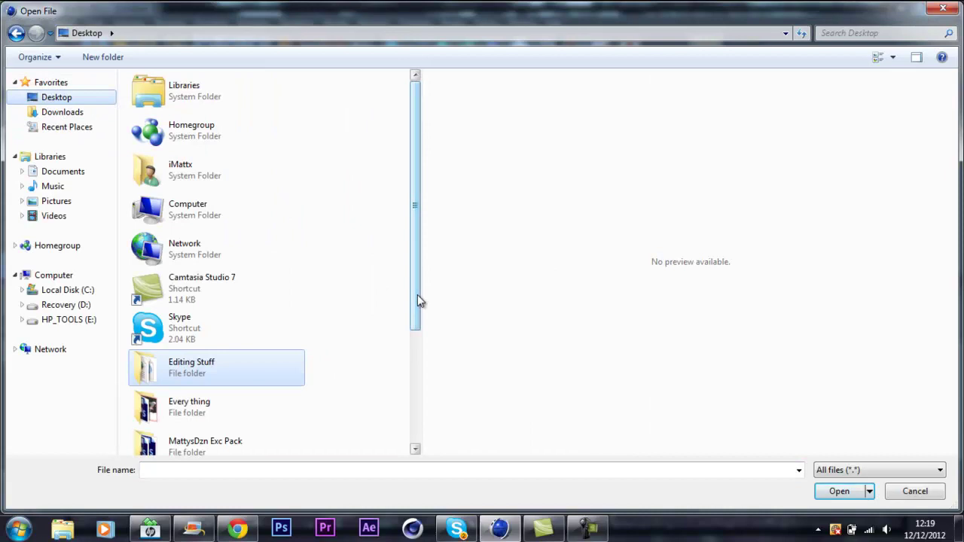
pyautogui.moveTo(420, 301); pyautogui.dragTo(417, 316)
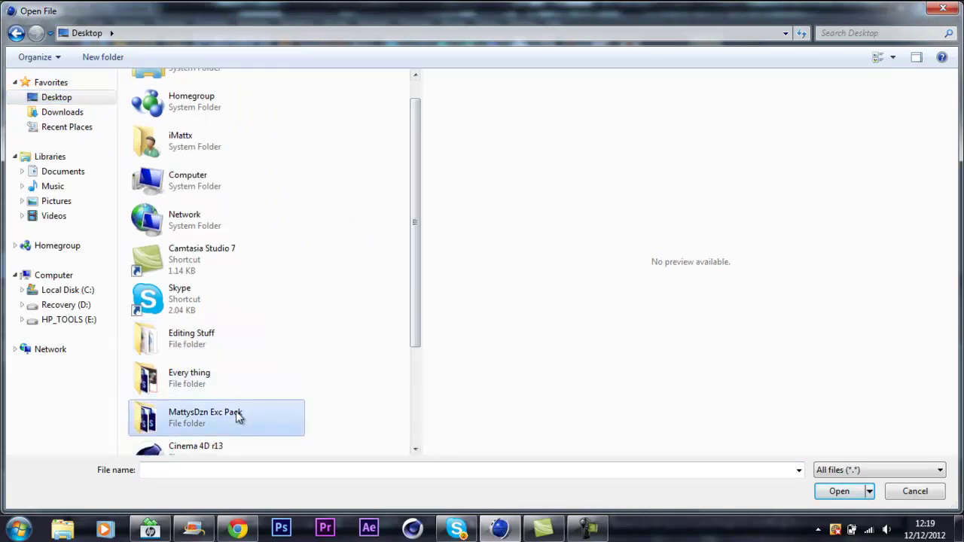
pyautogui.doubleClick(237, 415)
pyautogui.doubleClick(174, 133)
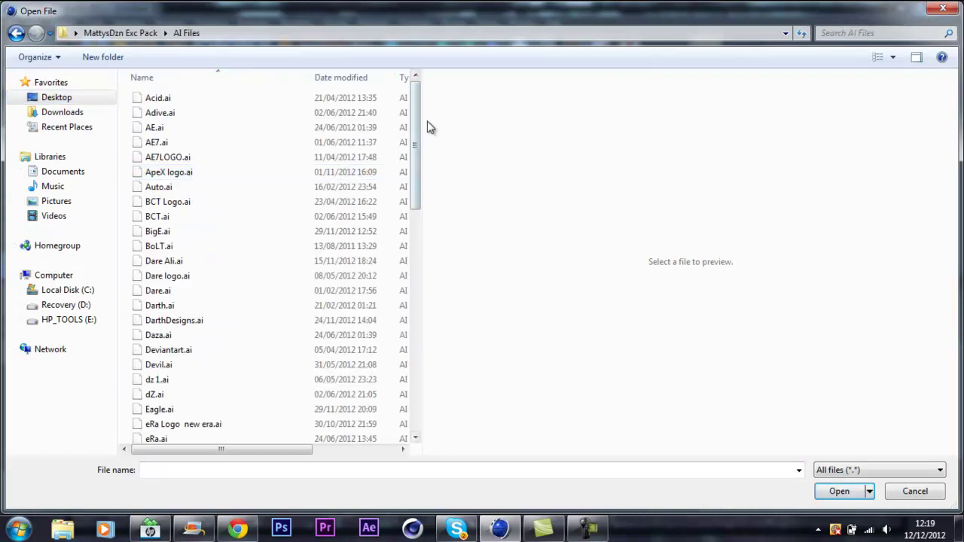
pyautogui.scroll(-1, 420, 151)
pyautogui.doubleClick(188, 270)
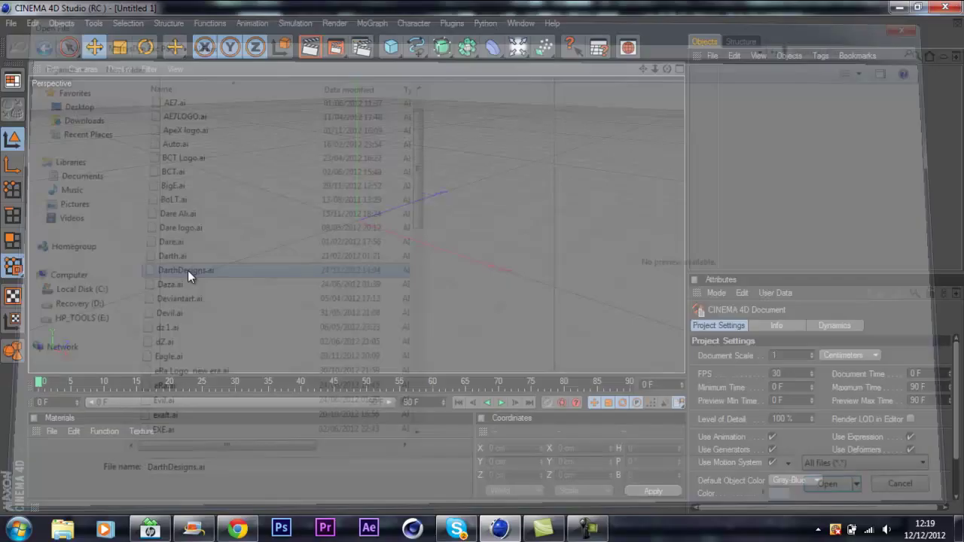
pyautogui.press('Return')
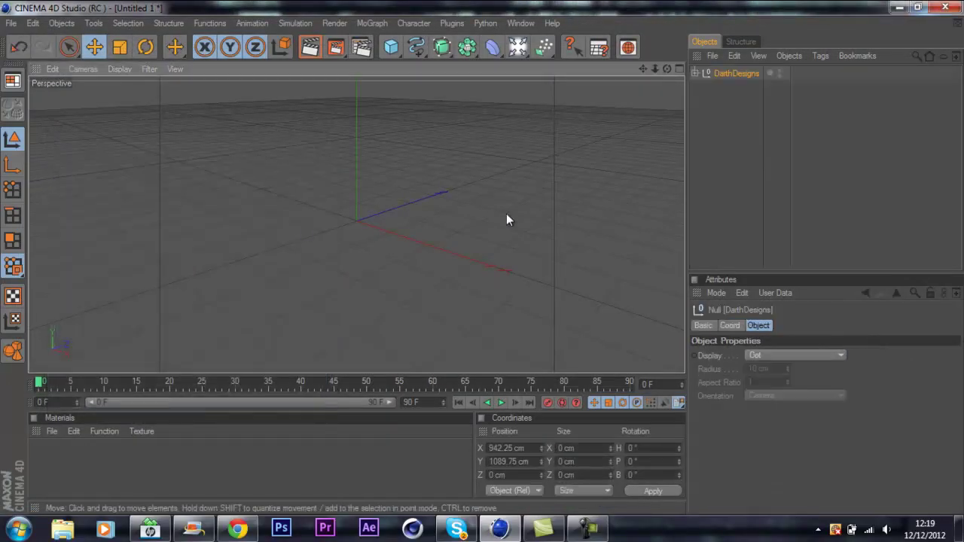
pyautogui.click(695, 73)
pyautogui.click(770, 209)
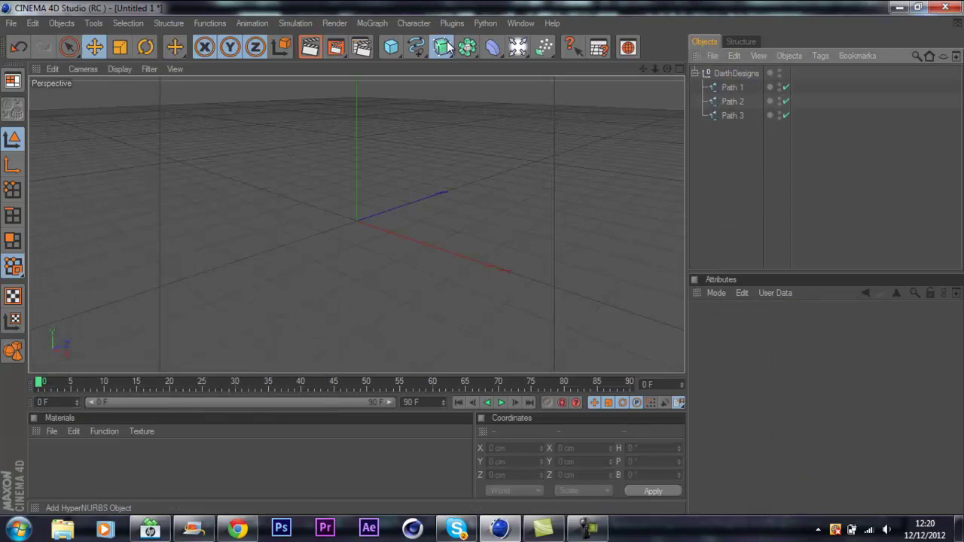
pyautogui.moveTo(443, 47); pyautogui.dragTo(604, 61)
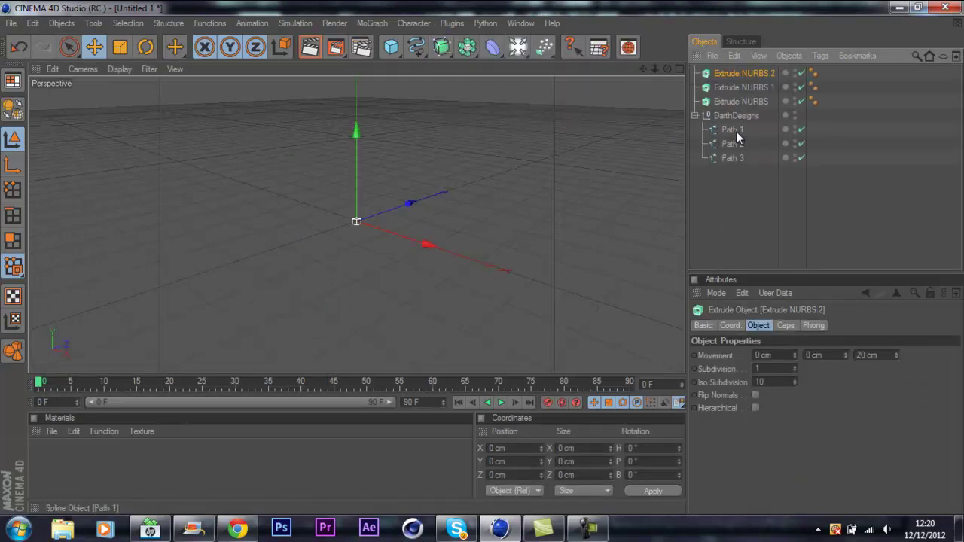
pyautogui.moveTo(736, 131); pyautogui.dragTo(738, 102)
pyautogui.click(750, 214)
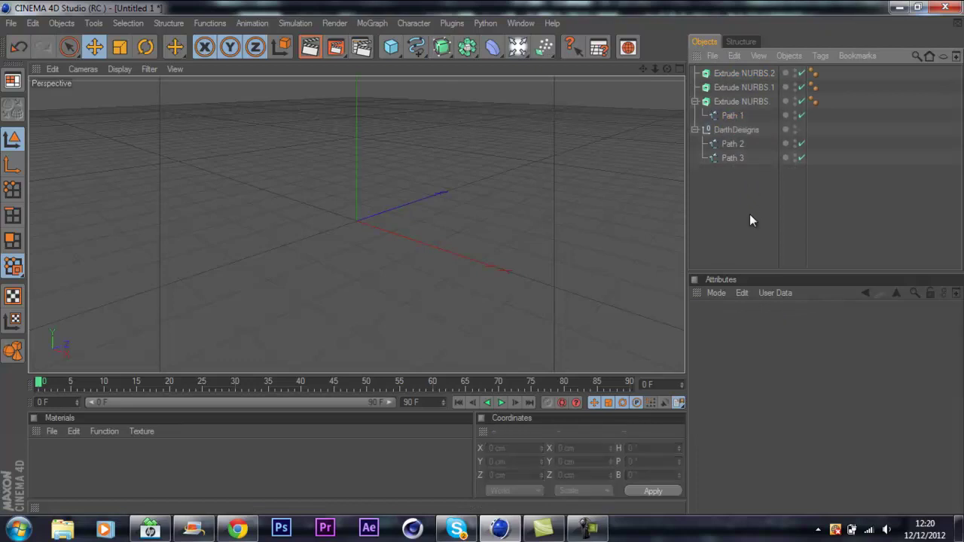
pyautogui.hotkey('ctrl', 'z')
pyautogui.hotkey('ctrl', 'z')
pyautogui.hotkey('ctrl', 'z')
pyautogui.hotkey('ctrl', 'z')
pyautogui.hotkey('ctrl', 'z')
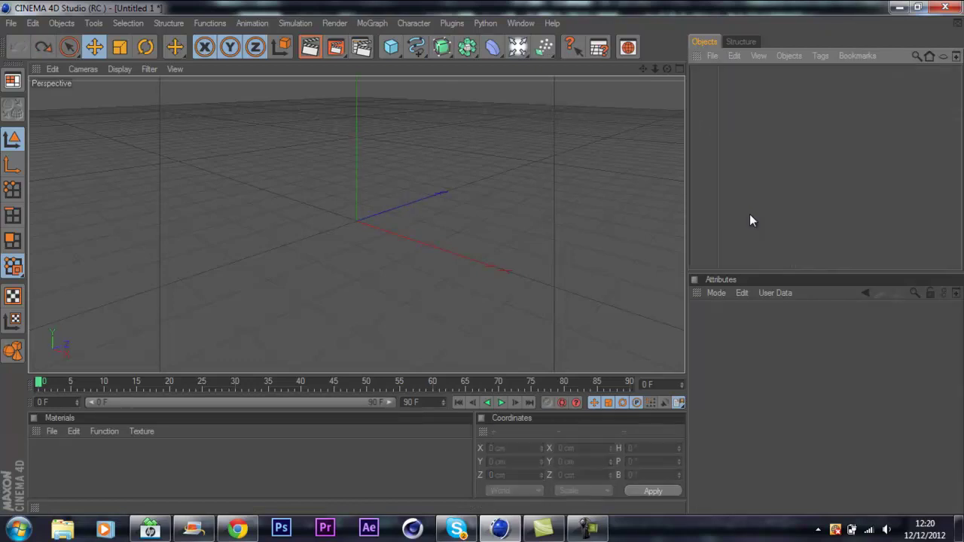
# Merge DarthDesigns.ai into the scene, accepting the Illustrator import, and adjust the view.
pyautogui.click(11, 24)
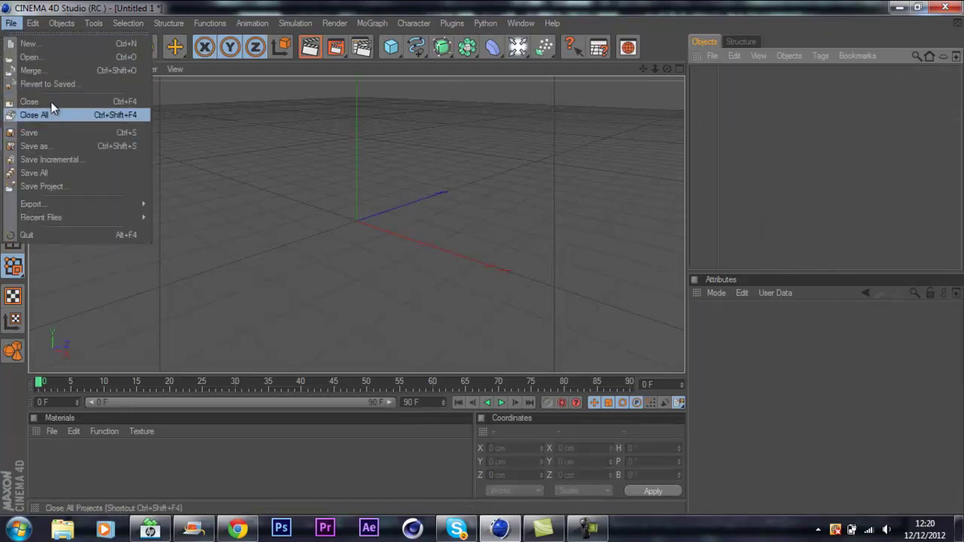
pyautogui.click(46, 69)
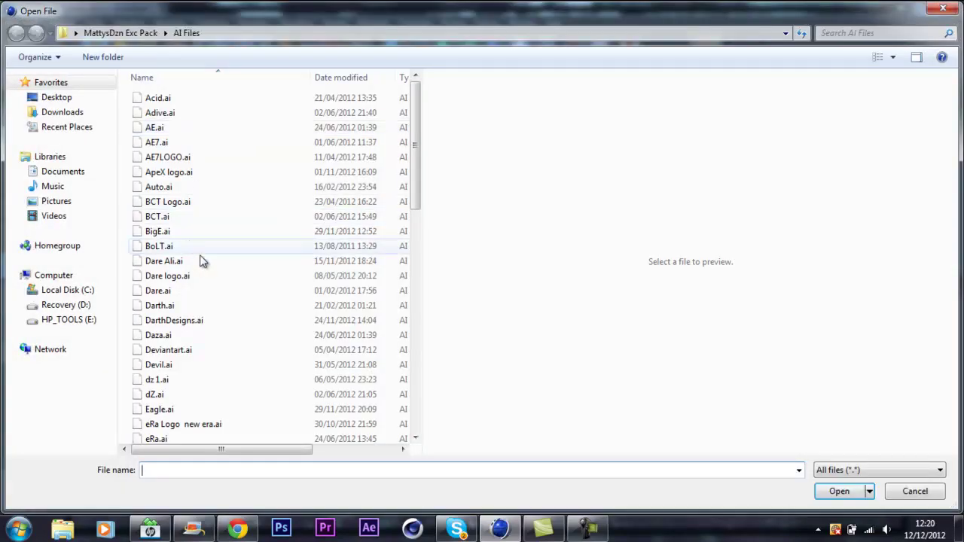
pyautogui.doubleClick(184, 320)
pyautogui.click(189, 435)
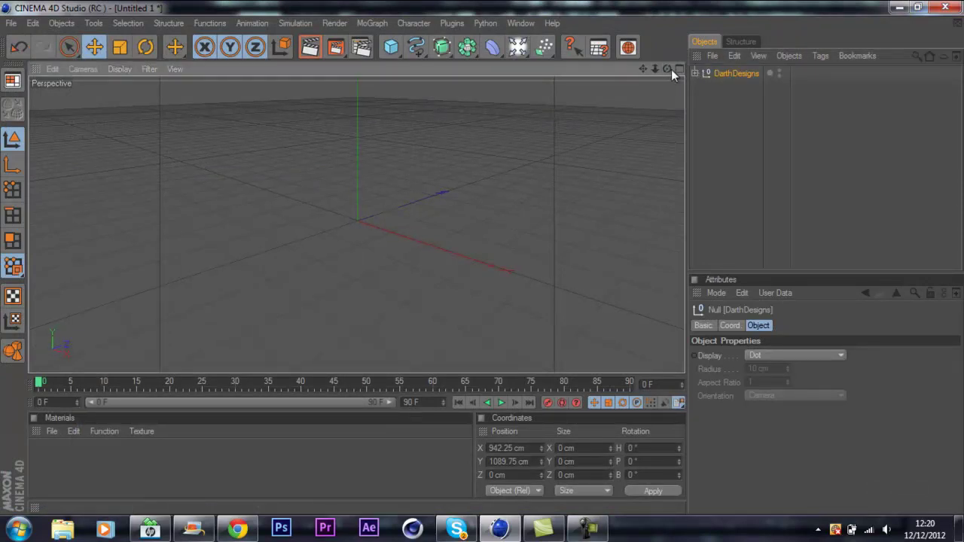
pyautogui.moveTo(669, 69); pyautogui.dragTo(483, 258)
pyautogui.moveTo(657, 68); pyautogui.dragTo(482, 259)
pyautogui.moveTo(643, 68); pyautogui.dragTo(483, 258)
# Open Christmas Lightroom.c4d from MattysDzn Exc Pack > My Exclusive Lightrooms, dismissing the missing-plugins warning.
pyautogui.hotkey('ctrl', 'o')
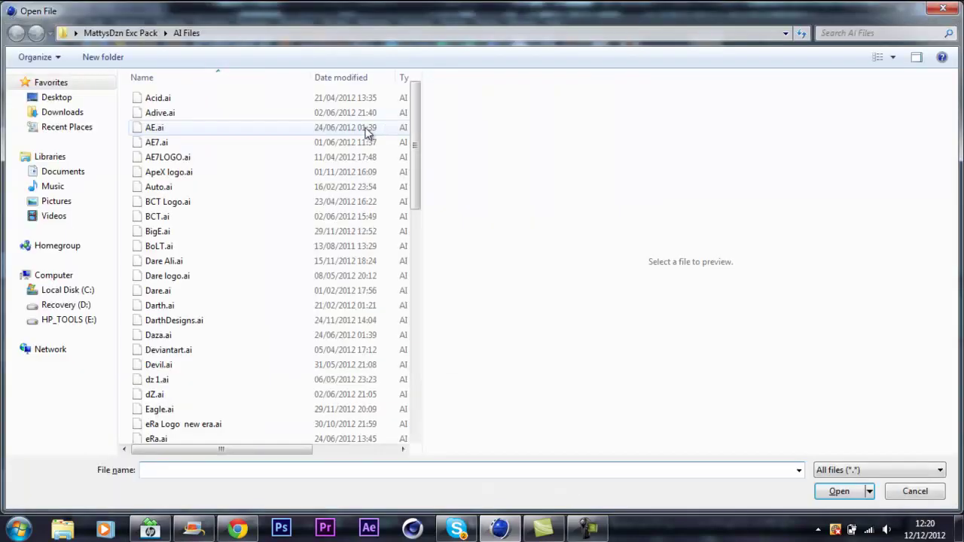
pyautogui.click(56, 101)
pyautogui.scroll(-5, 420, 207)
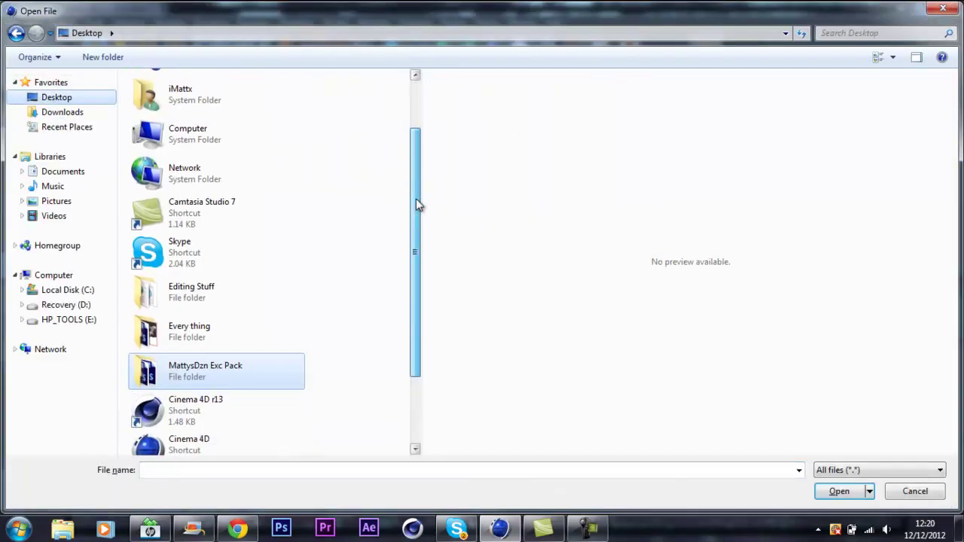
pyautogui.click(223, 295)
pyautogui.doubleClick(223, 336)
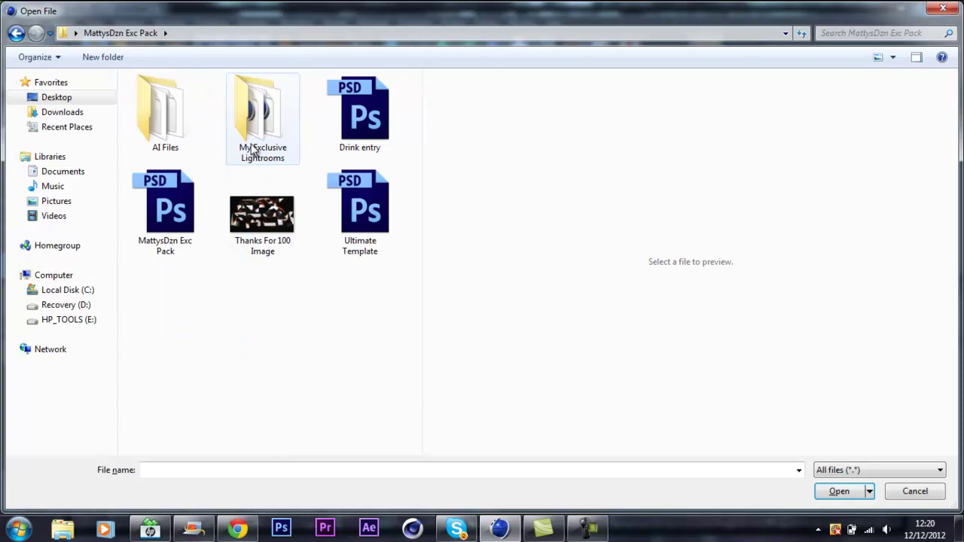
pyautogui.doubleClick(264, 113)
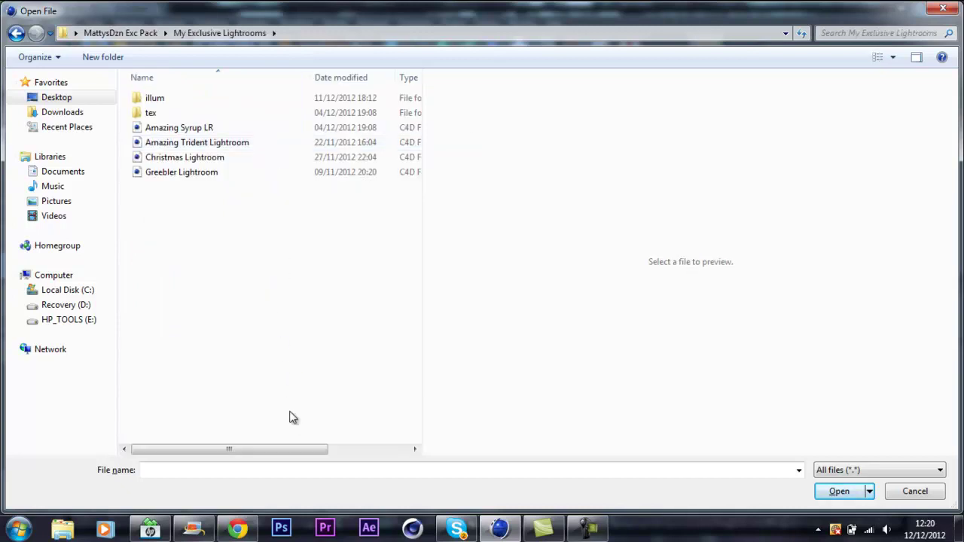
pyautogui.doubleClick(212, 160)
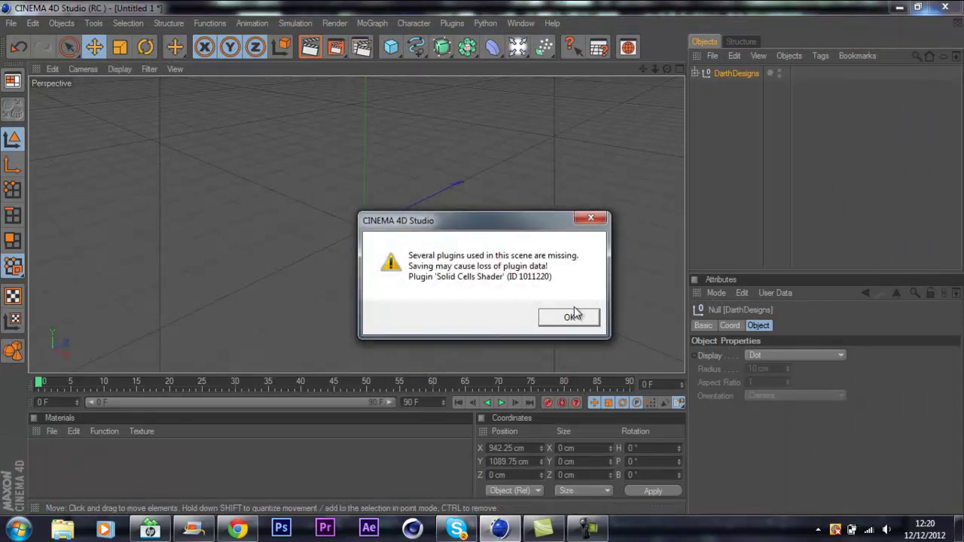
pyautogui.click(571, 315)
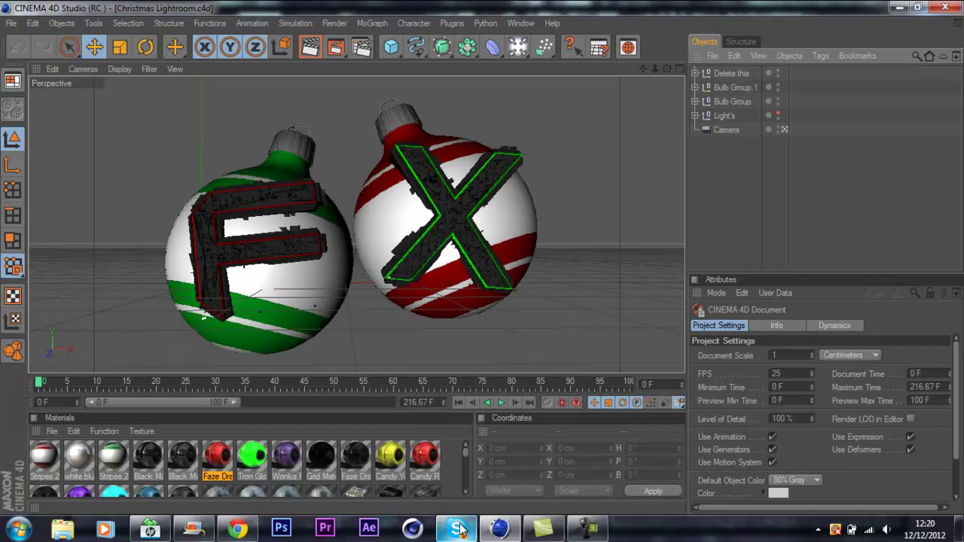
# Delete the Bulb Group.1 and Bulb Group ornament groups.
pyautogui.click(737, 89)
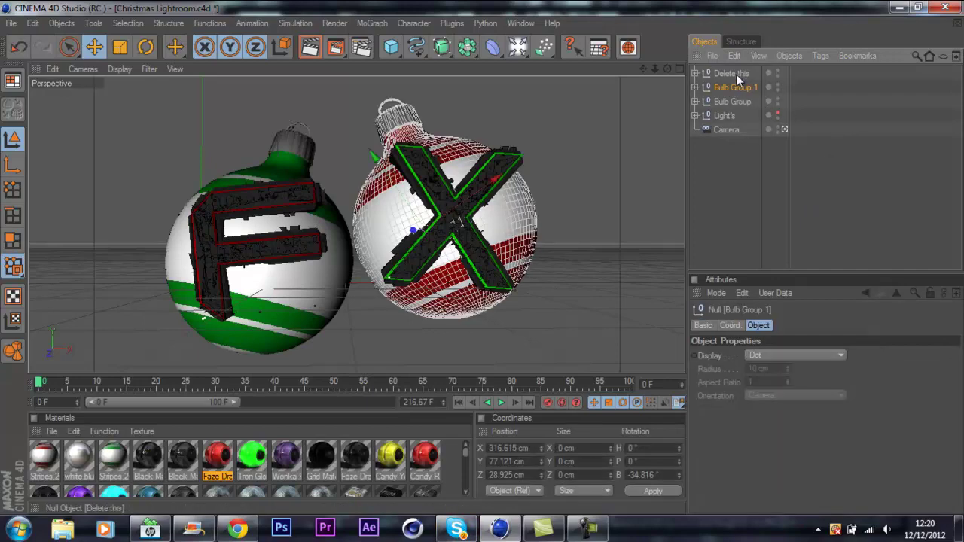
pyautogui.keyDown('shift'); pyautogui.click(736, 100); pyautogui.keyUp('shift')
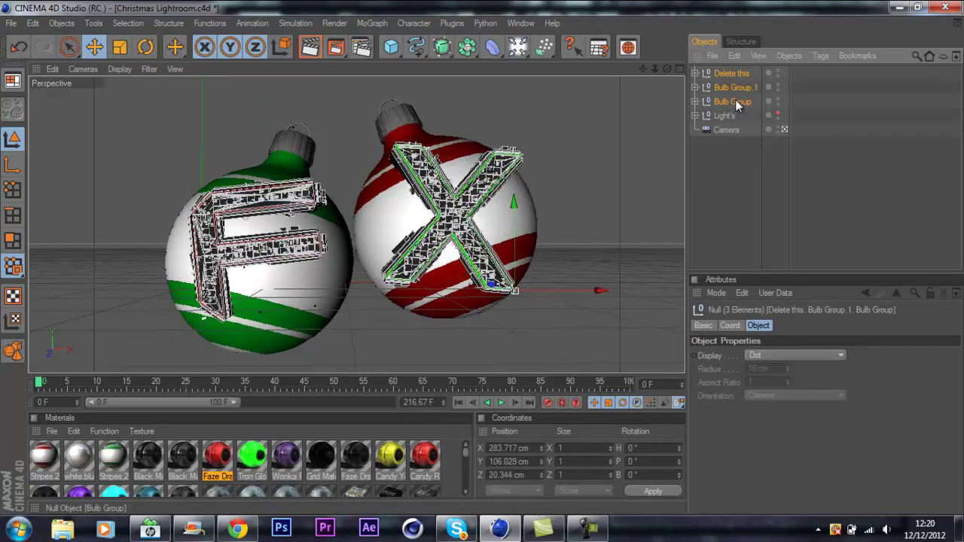
pyautogui.press('Delete')
# Open DarthDesigns.ai from MattysDzn Exc Pack > AI Files as its own document.
pyautogui.click(12, 23)
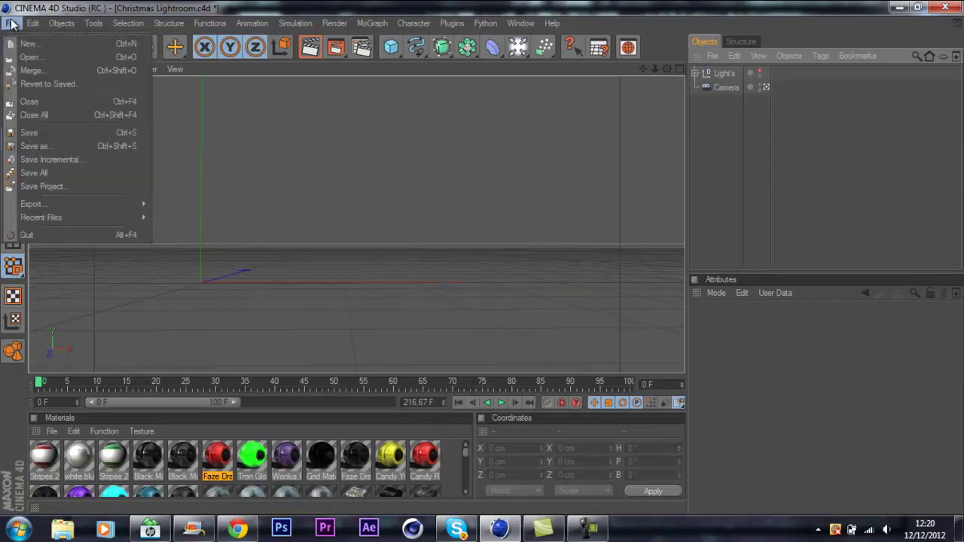
pyautogui.click(41, 56)
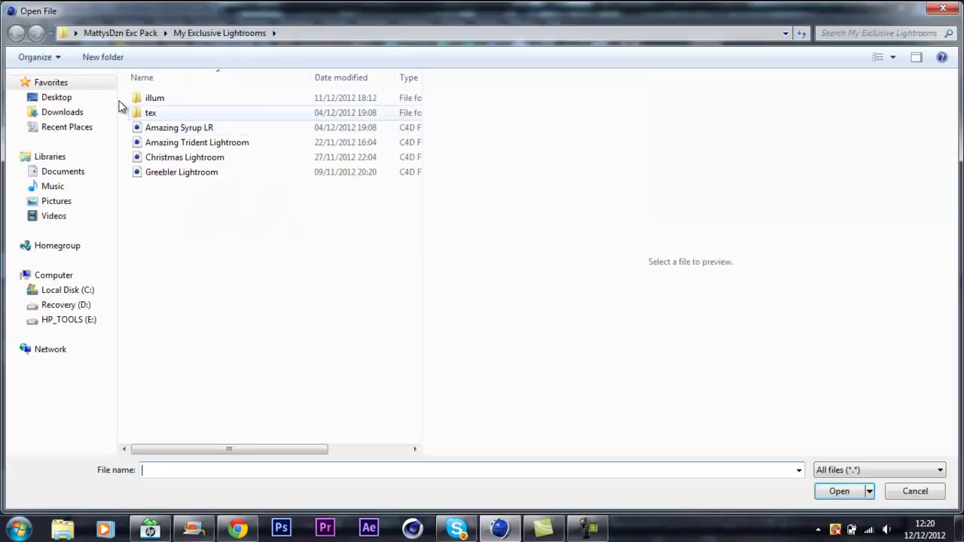
pyautogui.click(129, 33)
pyautogui.doubleClick(171, 117)
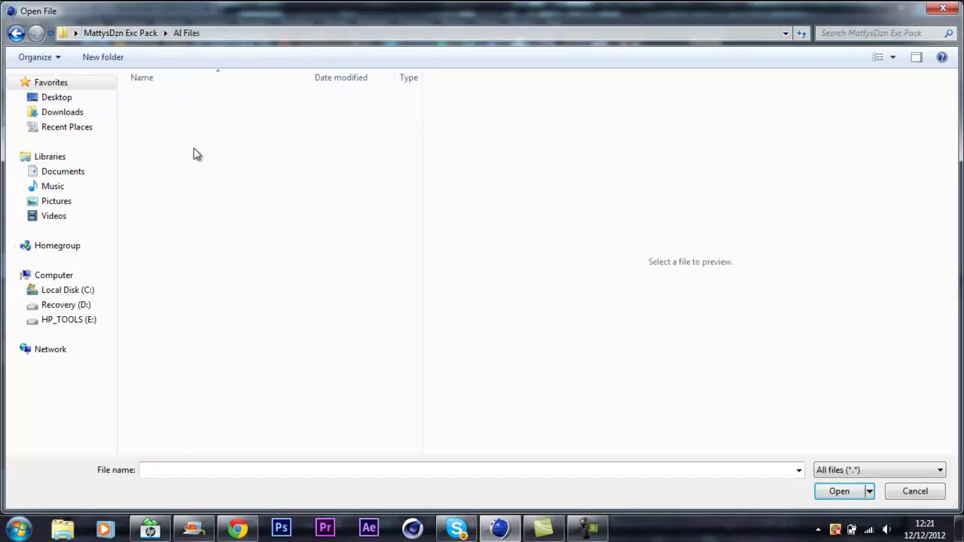
pyautogui.doubleClick(178, 320)
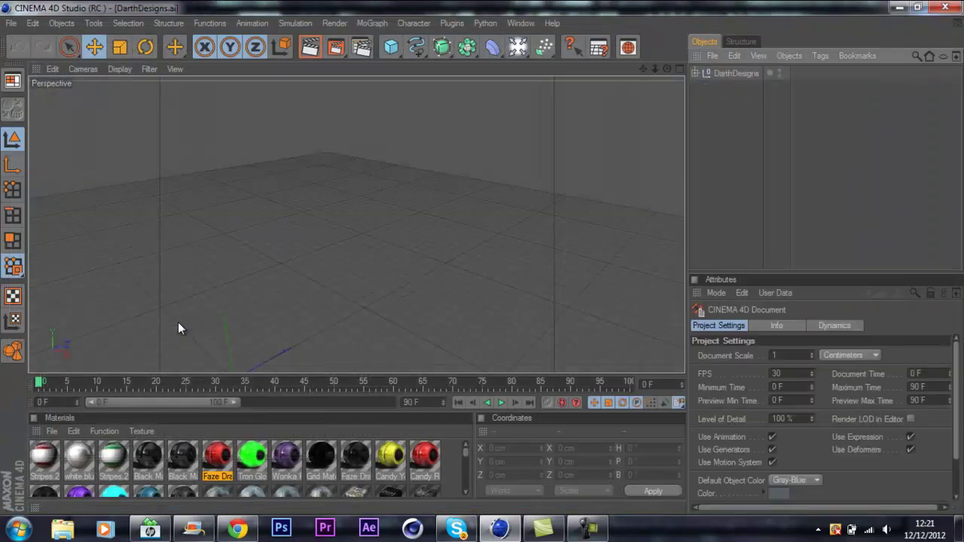
# Create three Extrude NURBS and place Path 1, Path 2 and Path 3 inside them.
pyautogui.moveTo(443, 47); pyautogui.dragTo(564, 64)
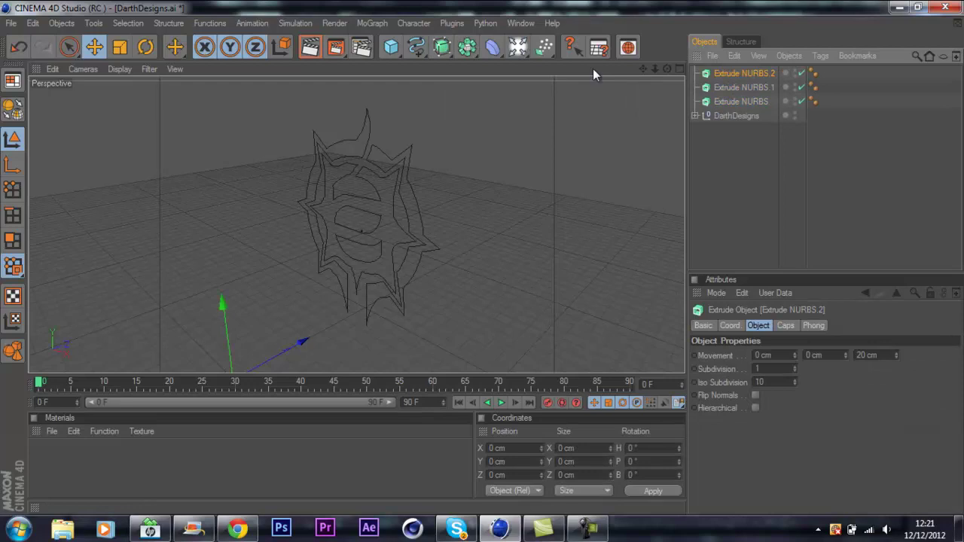
pyautogui.click(697, 116)
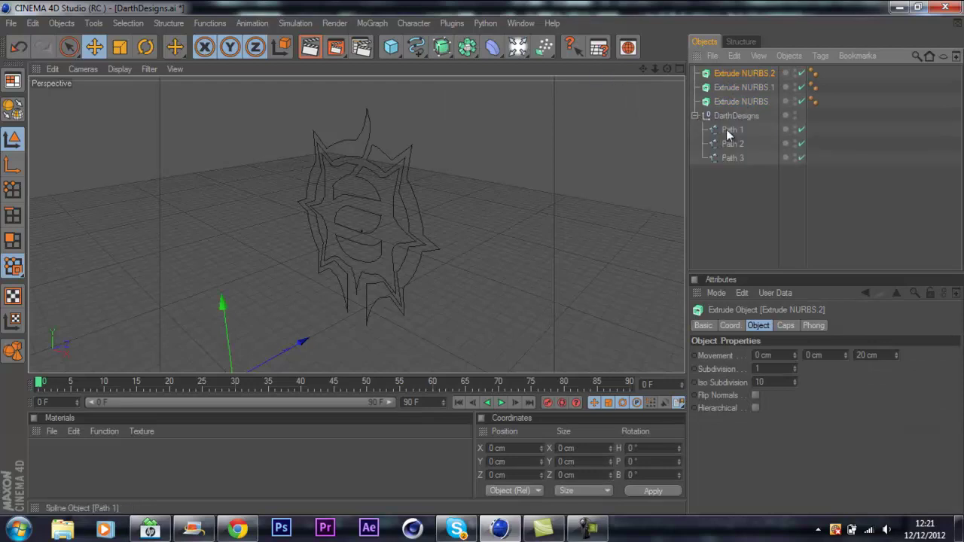
pyautogui.moveTo(737, 115); pyautogui.dragTo(732, 101)
pyautogui.moveTo(732, 143); pyautogui.dragTo(735, 75)
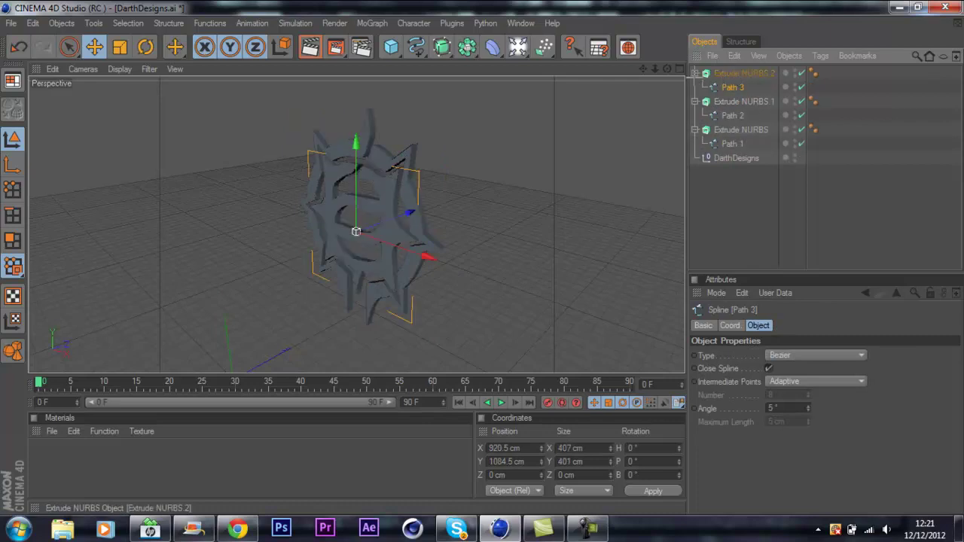
pyautogui.click(697, 81)
# Collapse the three Extrude NURBS and delete the empty DarthDesigns group.
pyautogui.click(696, 73)
pyautogui.click(696, 87)
pyautogui.click(695, 102)
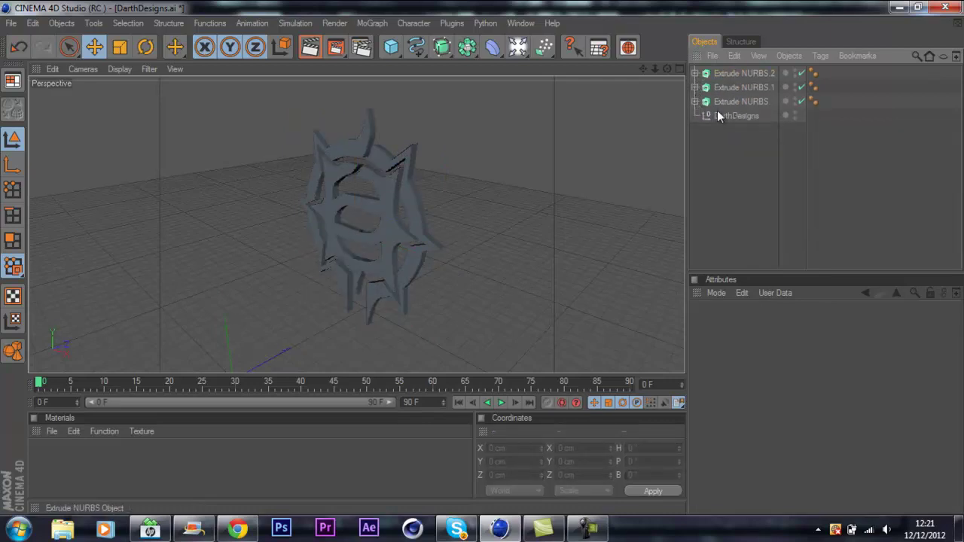
pyautogui.click(723, 115)
pyautogui.press('Delete')
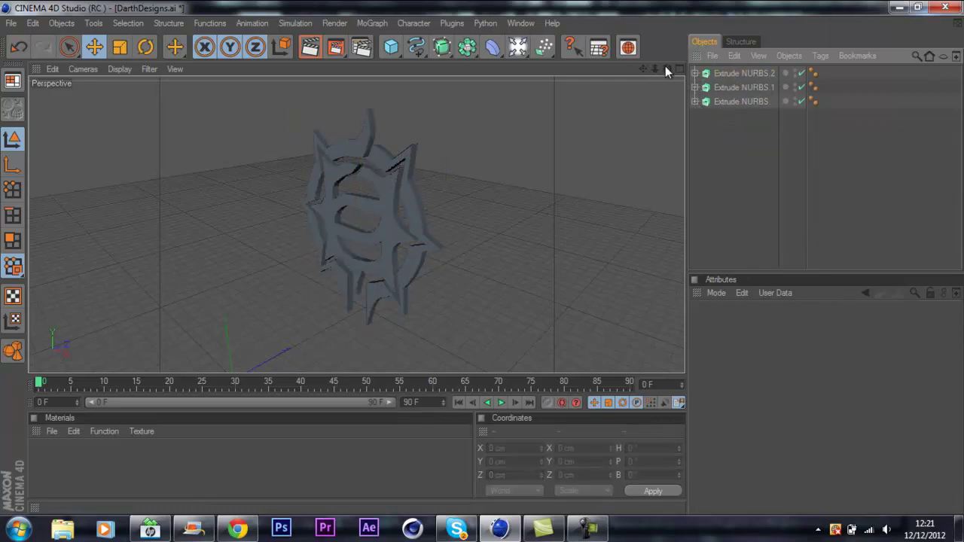
# Select all three Extrude NURBS and raise their Movement Z depth from 20 cm to 54 cm.
pyautogui.moveTo(655, 68); pyautogui.dragTo(519, 255)
pyautogui.moveTo(644, 69); pyautogui.dragTo(474, 261)
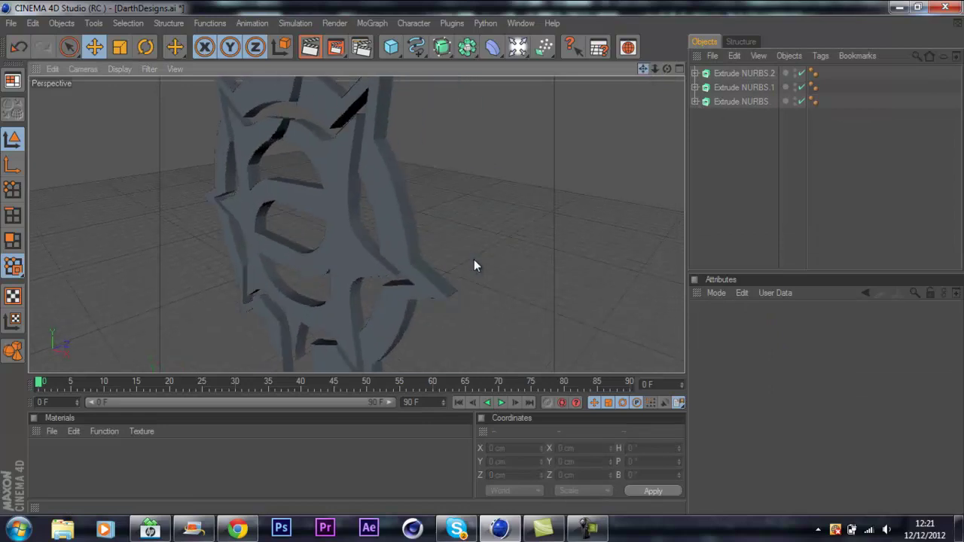
pyautogui.moveTo(659, 69); pyautogui.dragTo(471, 260)
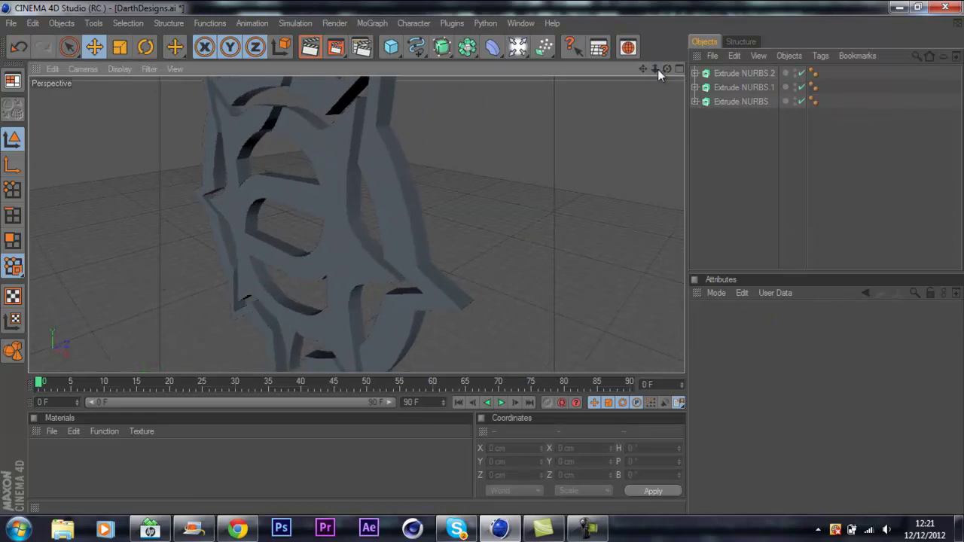
pyautogui.click(735, 73)
pyautogui.keyDown('shift'); pyautogui.click(744, 101); pyautogui.keyUp('shift')
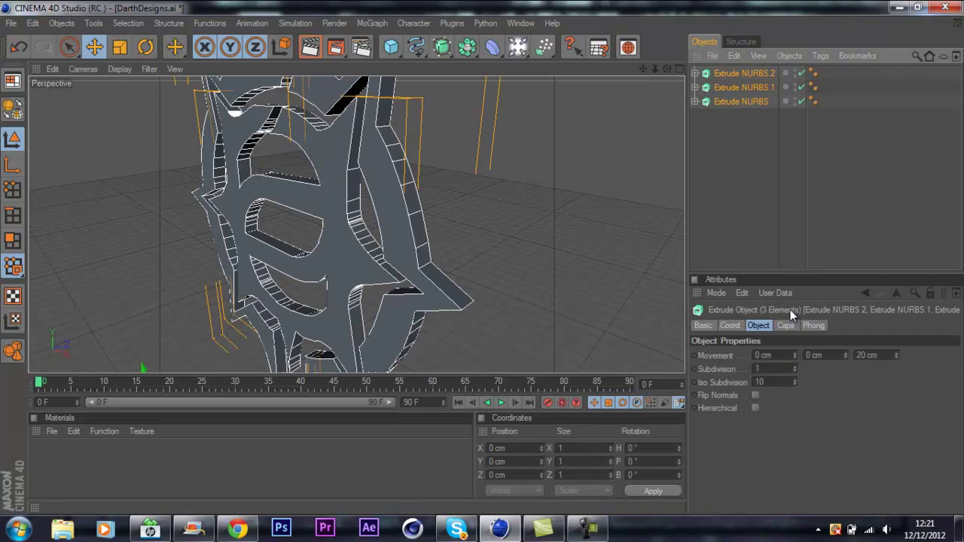
pyautogui.moveTo(899, 355)
pyautogui.mouseDown()
pyautogui.moveTo(902, 347)
pyautogui.moveTo(899, 357)
pyautogui.mouseUp()
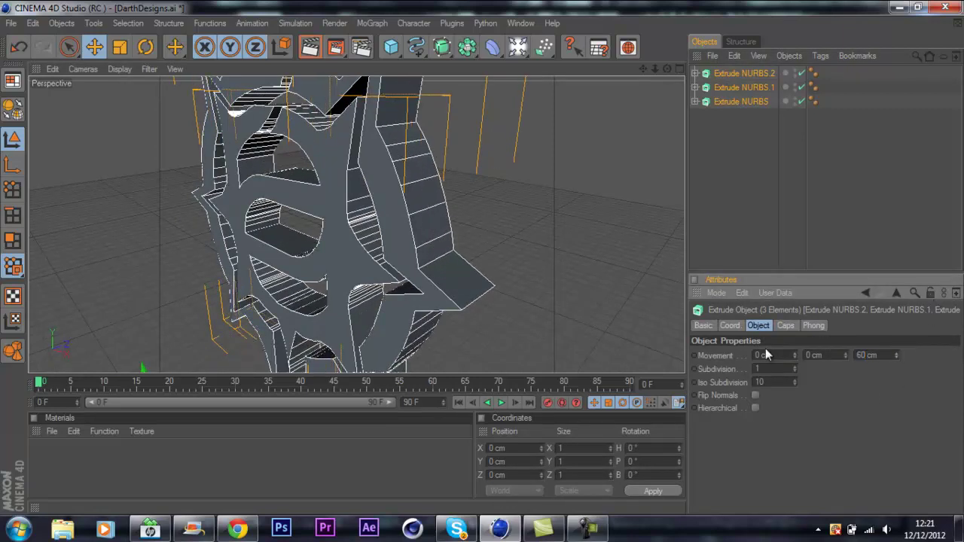
# Set both the start and end caps of the extrusions to Fillet Cap.
pyautogui.click(786, 325)
pyautogui.click(781, 354)
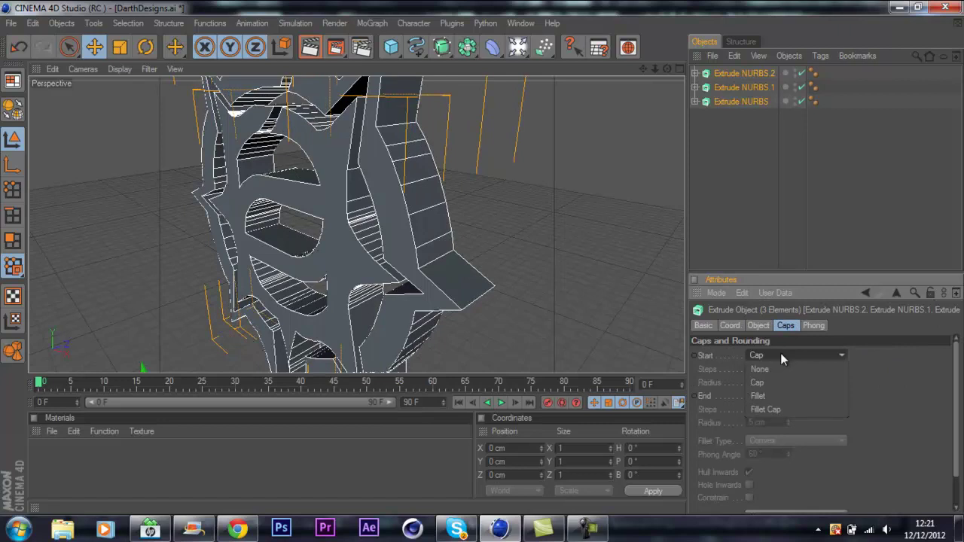
pyautogui.click(773, 403)
pyautogui.click(773, 397)
pyautogui.click(776, 449)
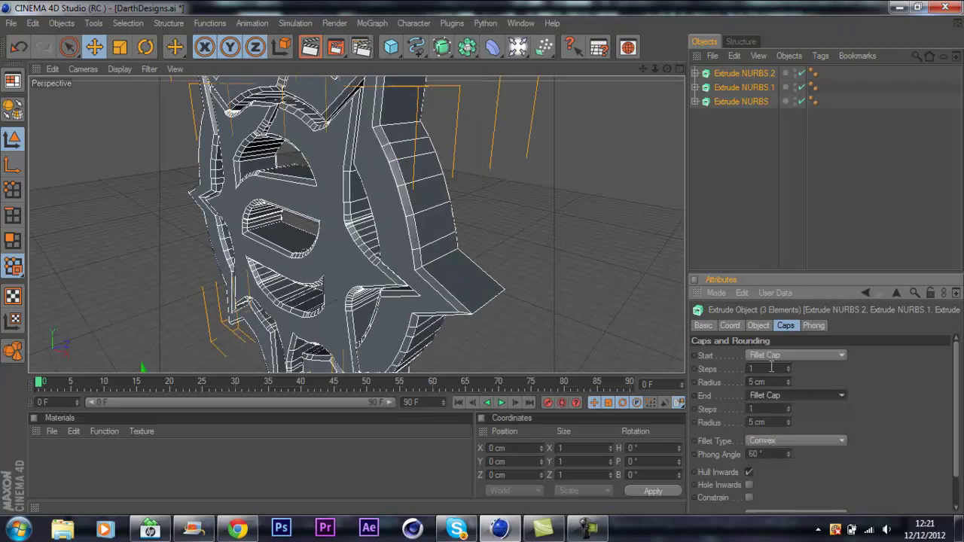
# Give the start and end fillets a 2 cm radius and orbit to check the rounded edges.
pyautogui.click(787, 383)
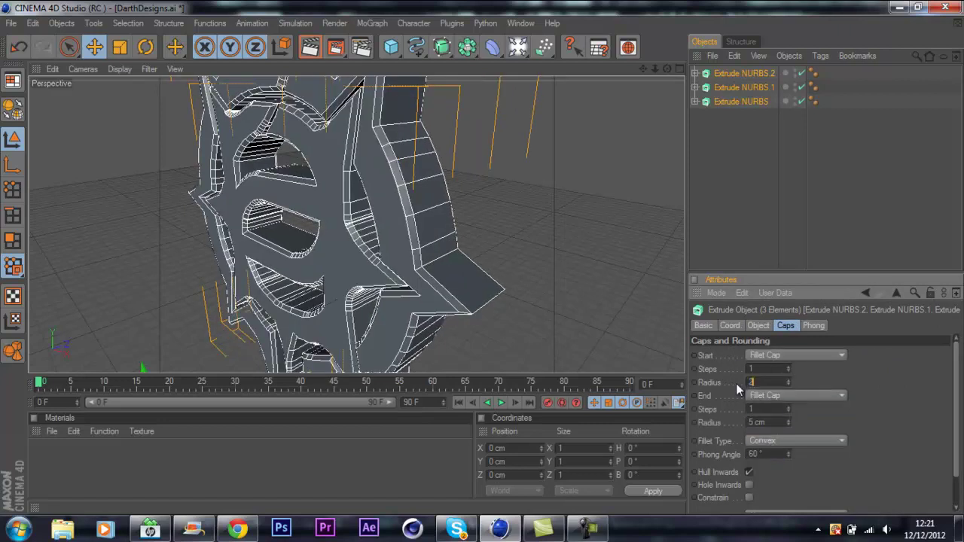
pyautogui.write('2')
pyautogui.press('Return')
pyautogui.click(777, 422)
pyautogui.write('2')
pyautogui.press('Return')
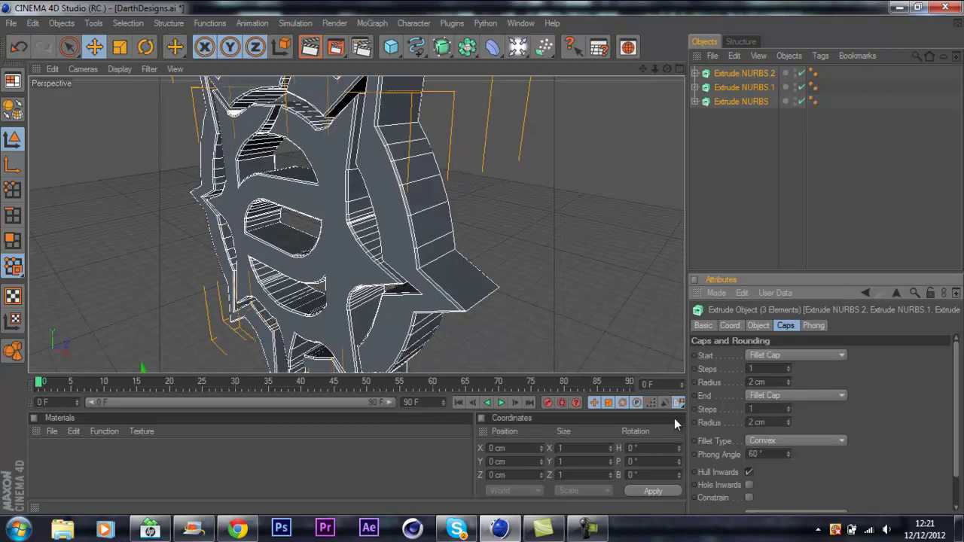
pyautogui.moveTo(667, 69); pyautogui.dragTo(483, 263)
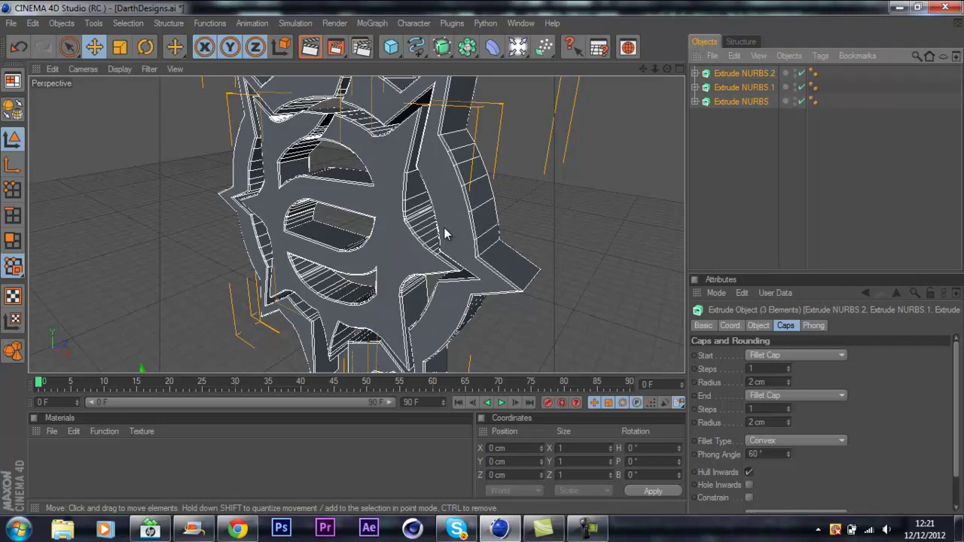
pyautogui.click(52, 432)
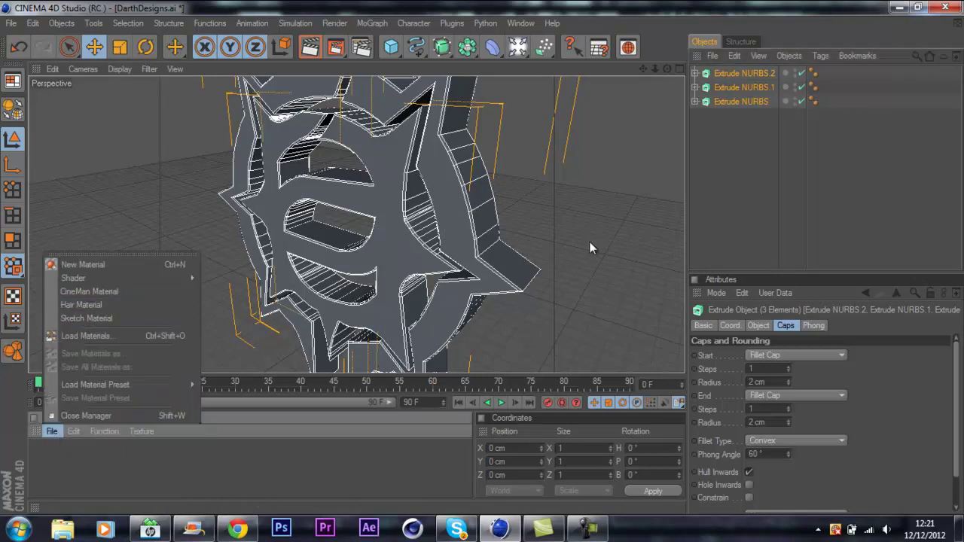
# Close the Christmas Lightroom and Untitled 1 scenes without saving changes.
pyautogui.click(521, 23)
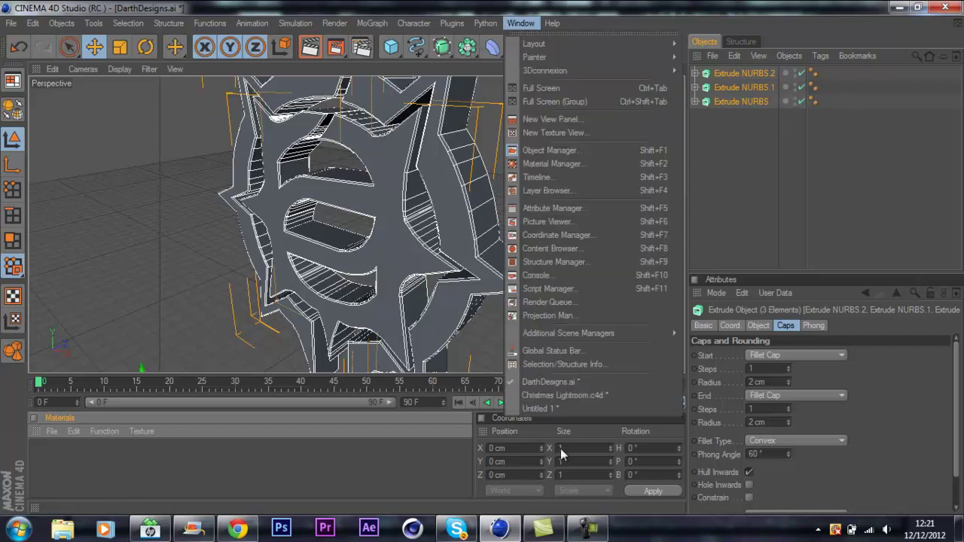
pyautogui.click(561, 396)
pyautogui.hotkey('ctrl', 'F4')
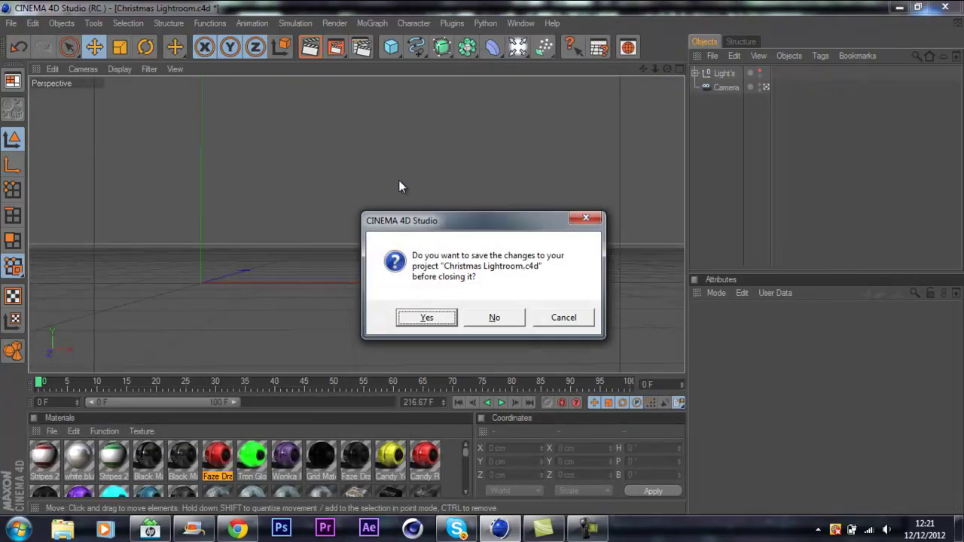
pyautogui.press('Tab')
pyautogui.press('Return')
pyautogui.click(530, 23)
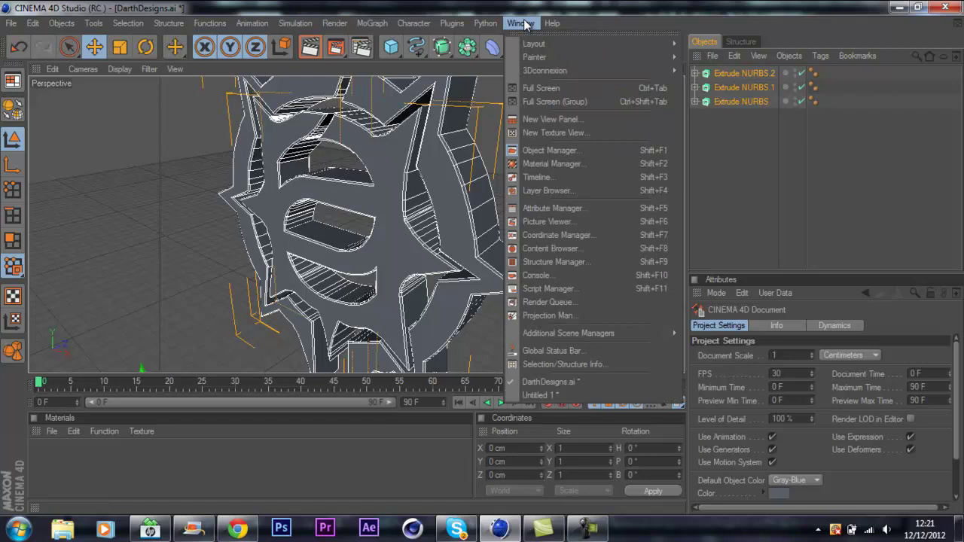
pyautogui.click(549, 384)
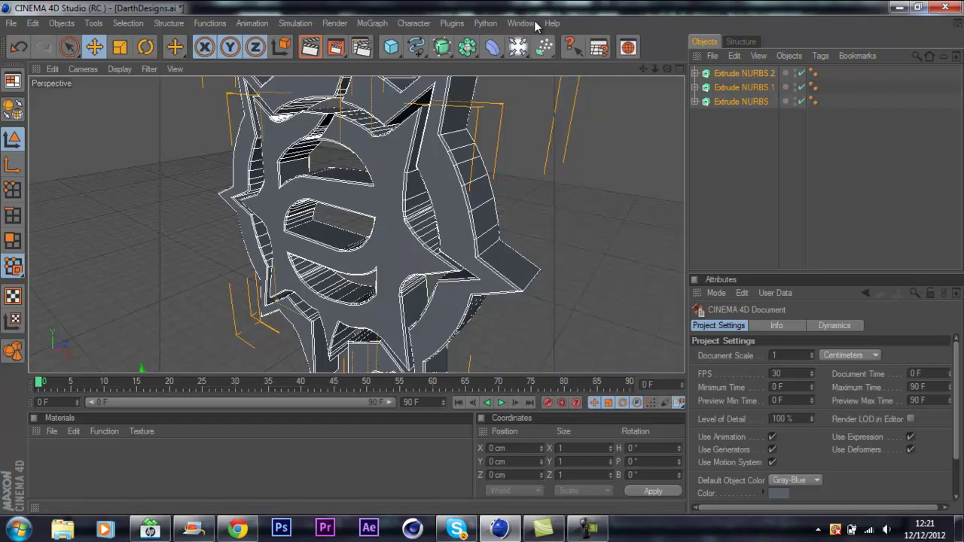
pyautogui.click(532, 23)
pyautogui.click(553, 393)
pyautogui.hotkey('ctrl', 'F4')
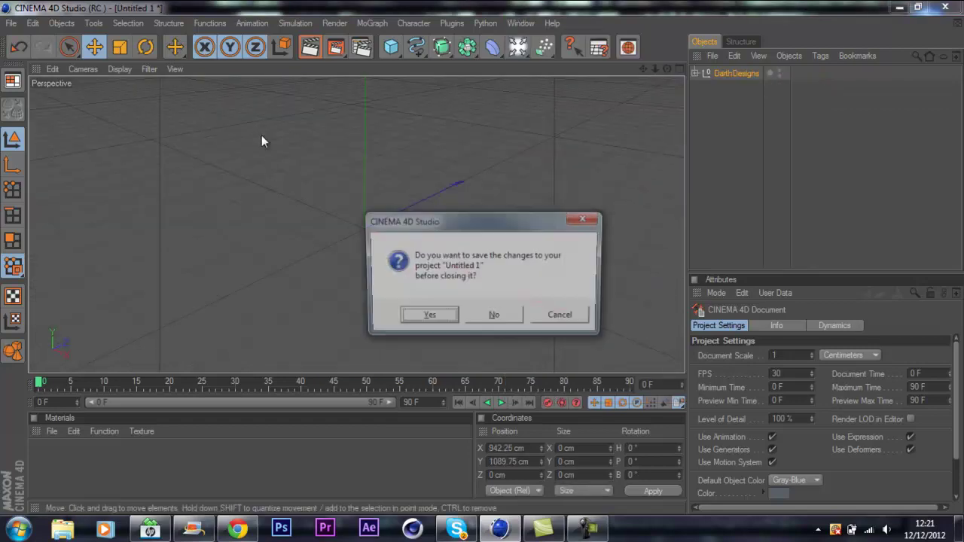
pyautogui.press('Tab')
pyautogui.press('Return')
# Open SmokyCrasher Material Pack V2.c4d from Desktop > Every thing > SmokyCrasher Material Pack V2.
pyautogui.hotkey('ctrl', 'o')
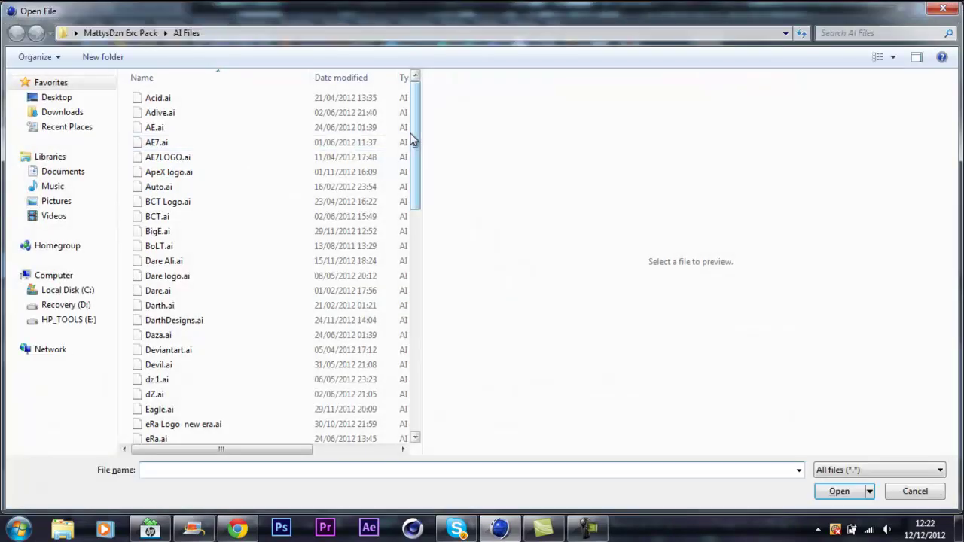
pyautogui.click(113, 100)
pyautogui.moveTo(412, 151); pyautogui.dragTo(422, 188)
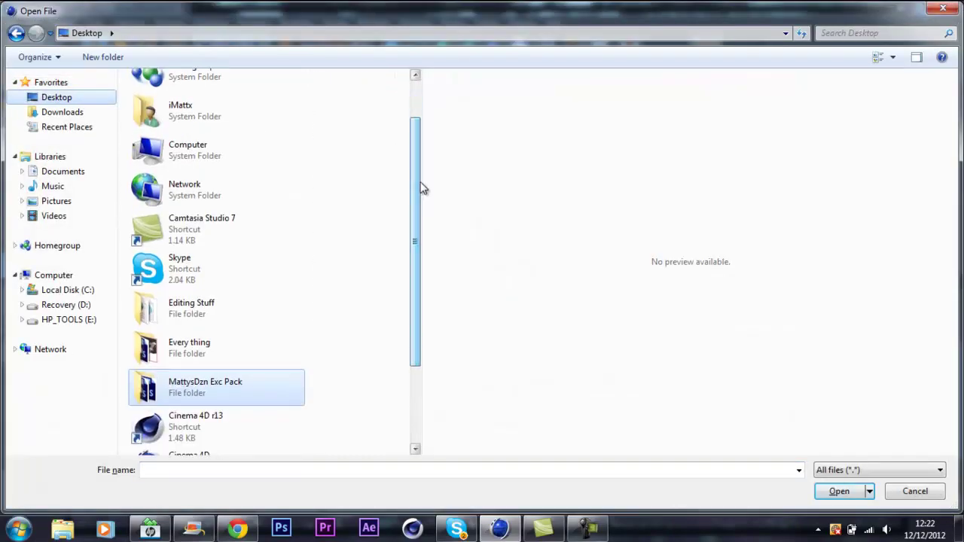
pyautogui.doubleClick(248, 352)
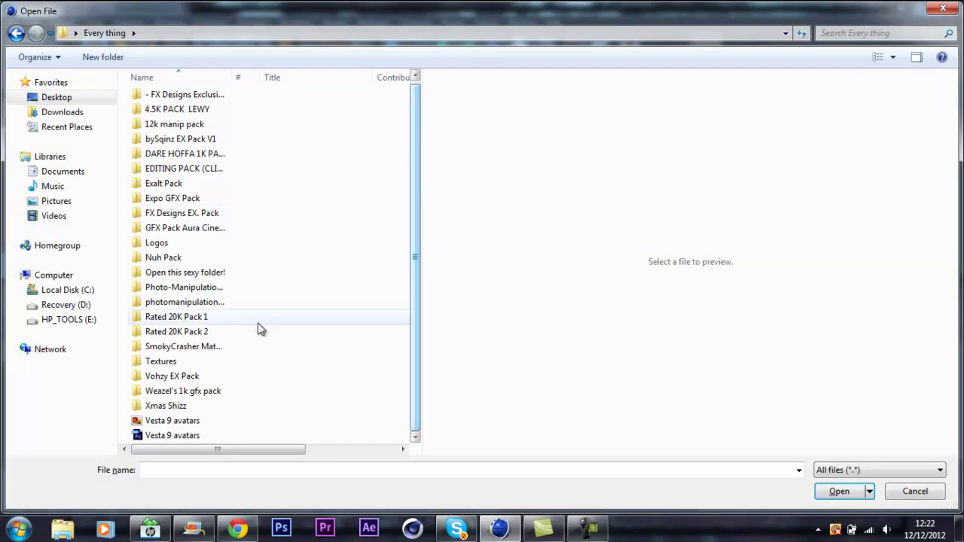
pyautogui.doubleClick(240, 349)
pyautogui.doubleClick(204, 128)
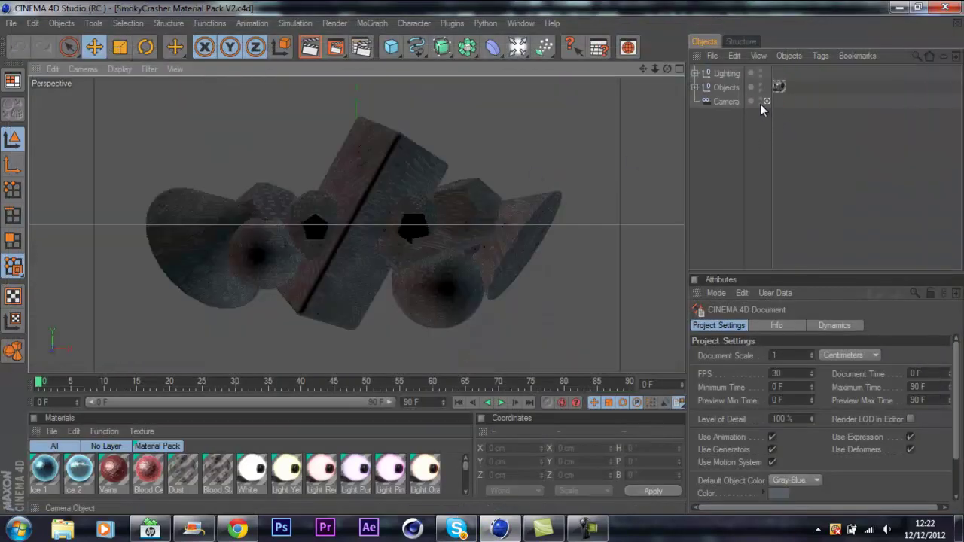
# Delete the sample Objects group and switch to the DarthDesigns document.
pyautogui.click(733, 89)
pyautogui.press('Delete')
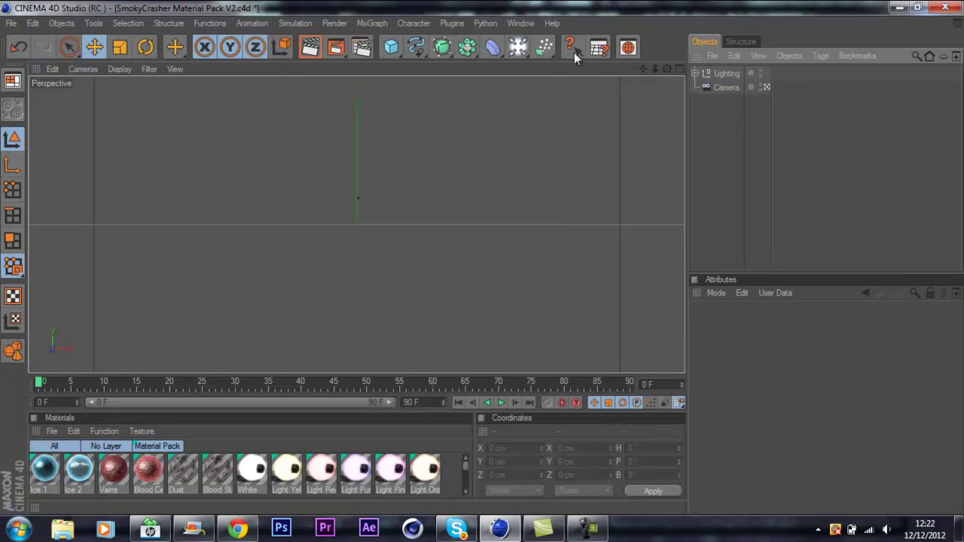
pyautogui.click(530, 27)
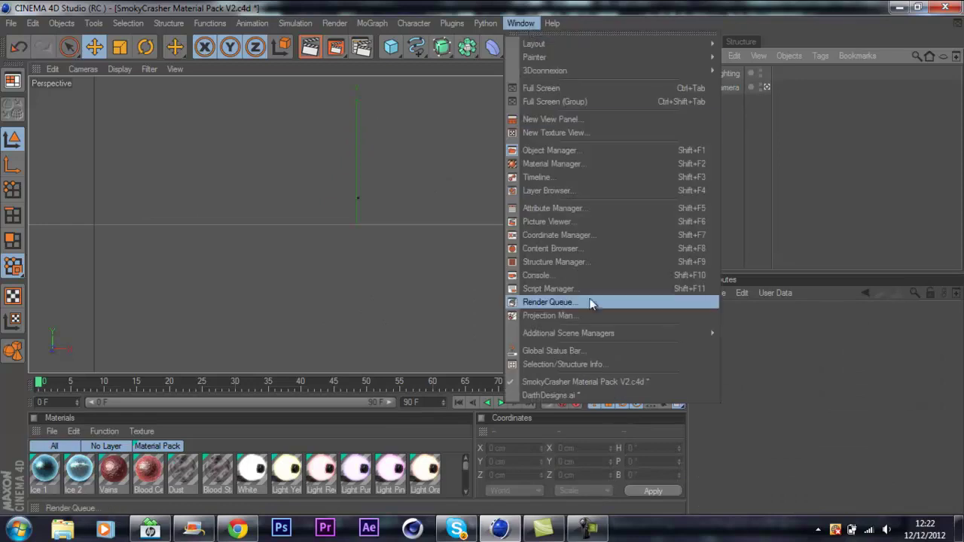
pyautogui.click(557, 395)
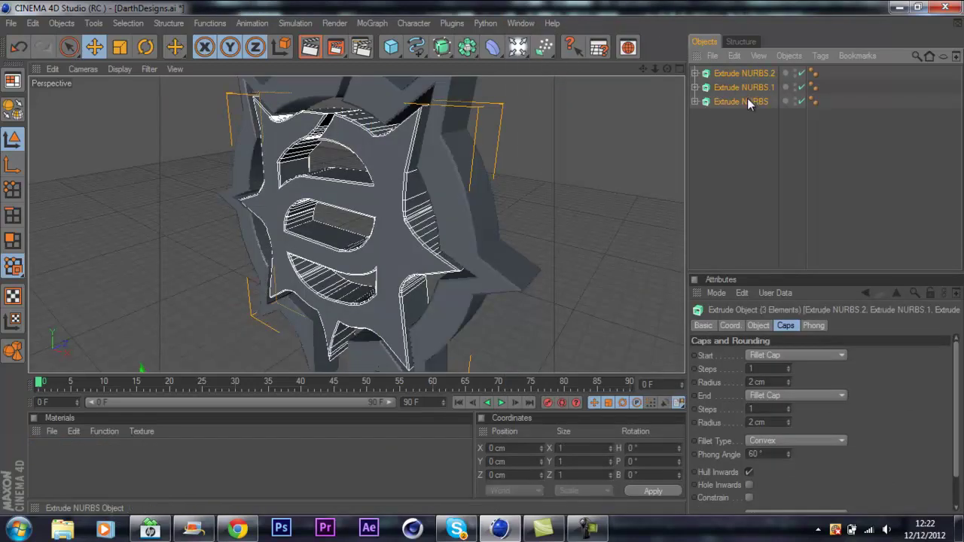
# Paste the three extruded logo pieces into SmokyCrasher Material Pack and move them below the view centre.
pyautogui.click(517, 26)
pyautogui.click(578, 382)
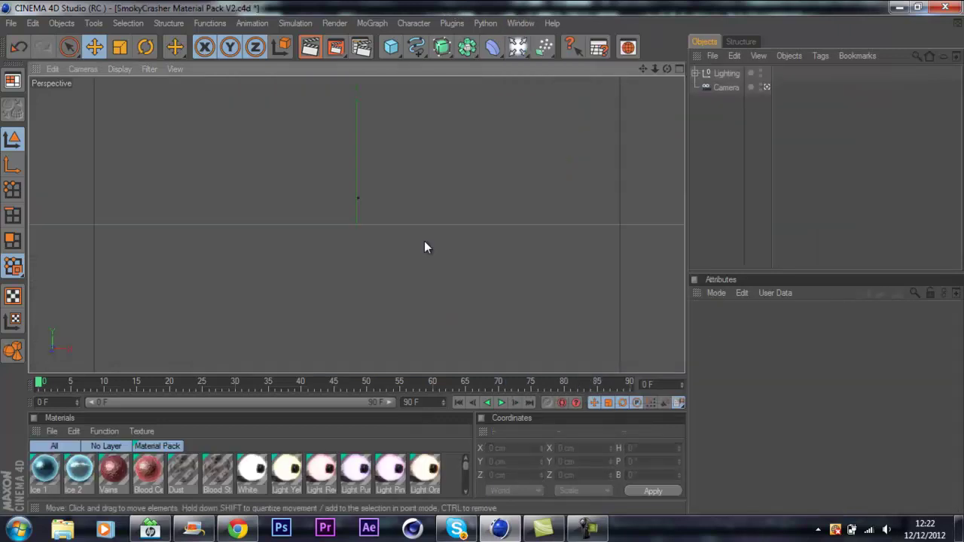
pyautogui.hotkey('ctrl', 'v')
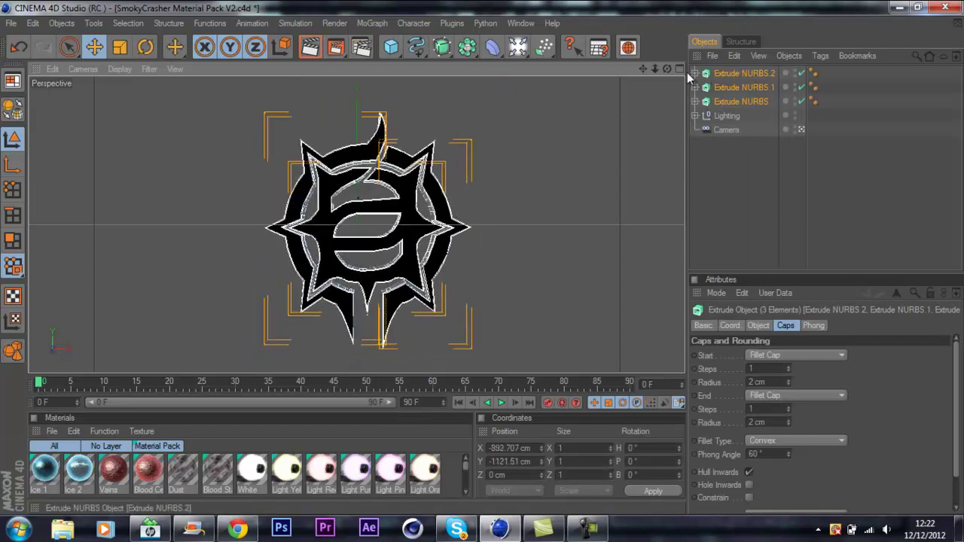
pyautogui.keyDown('alt'); pyautogui.moveTo(496, 260); pyautogui.dragTo(484, 257); pyautogui.keyUp('alt')
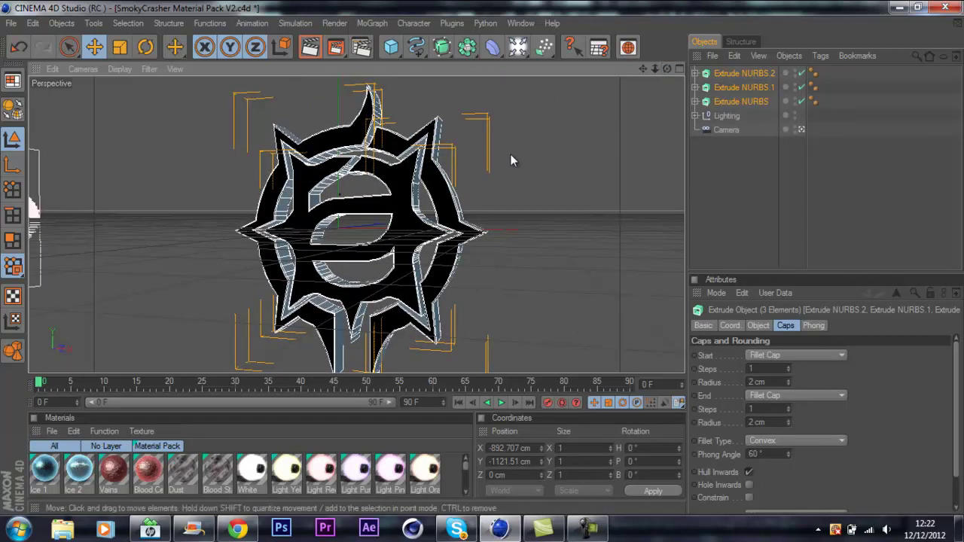
pyautogui.hotkey('ctrl', 'z')
pyautogui.moveTo(460, 220); pyautogui.dragTo(484, 258)
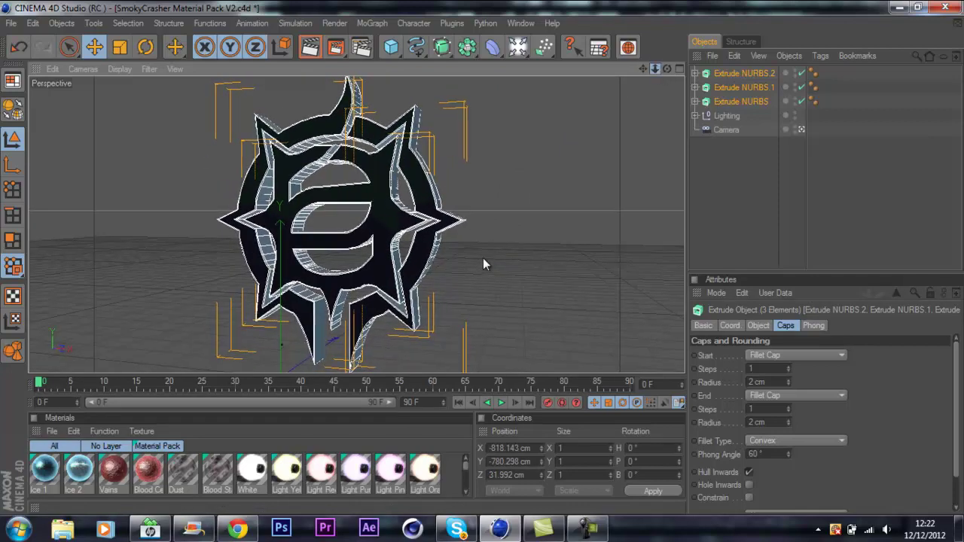
pyautogui.scroll(3, 566, 221)
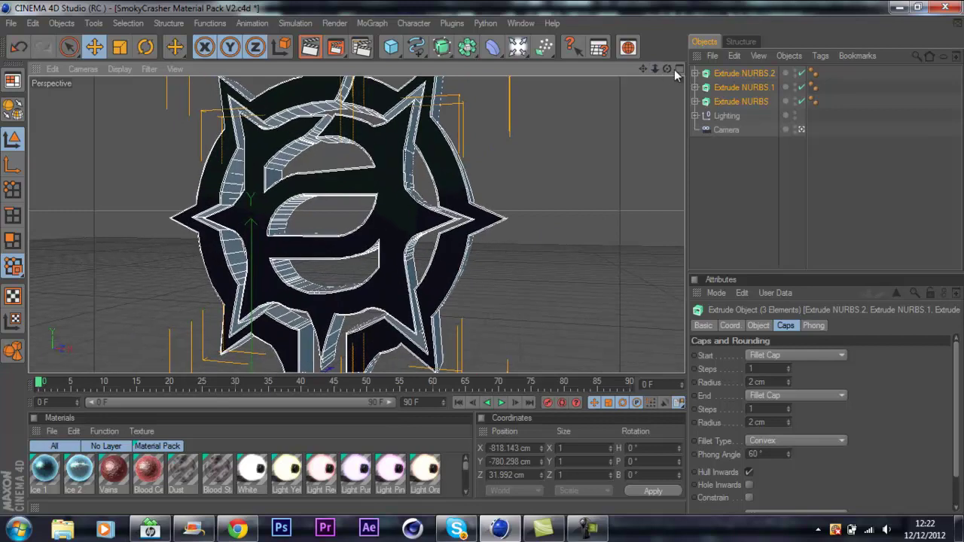
# Group the three Extrude NURBS under a null and raise their Movement Z from 60 to 70 cm.
pyautogui.hotkey('alt', 'g')
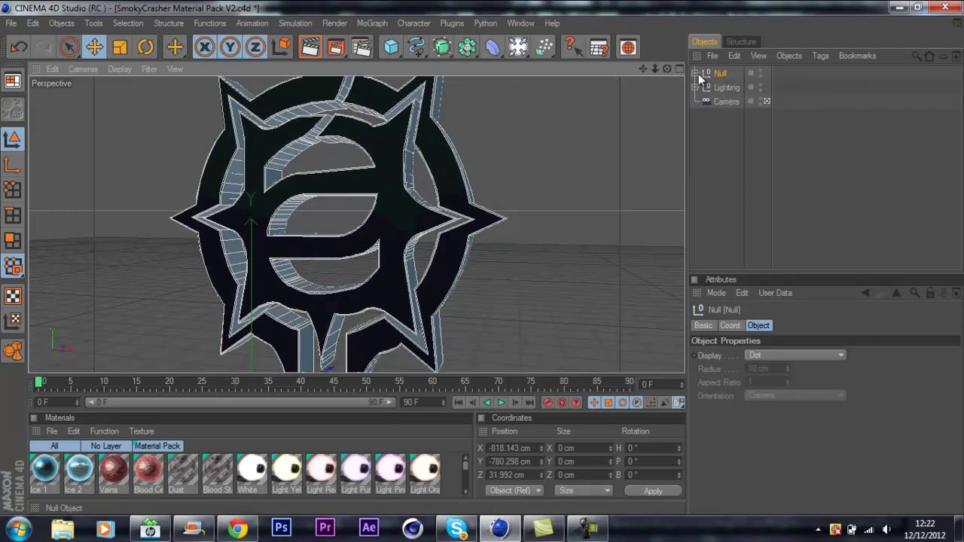
pyautogui.click(695, 73)
pyautogui.click(736, 89)
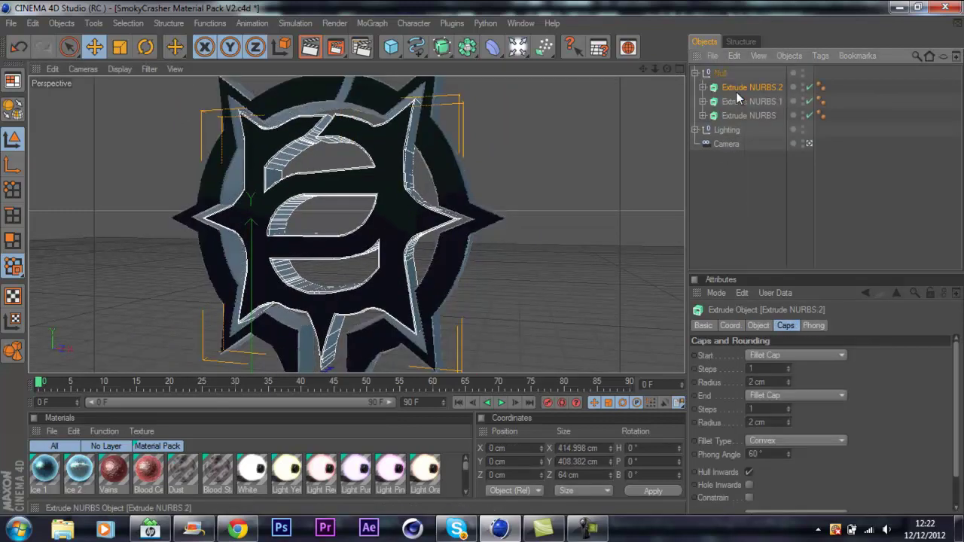
pyautogui.keyDown('shift'); pyautogui.click(735, 116); pyautogui.keyUp('shift')
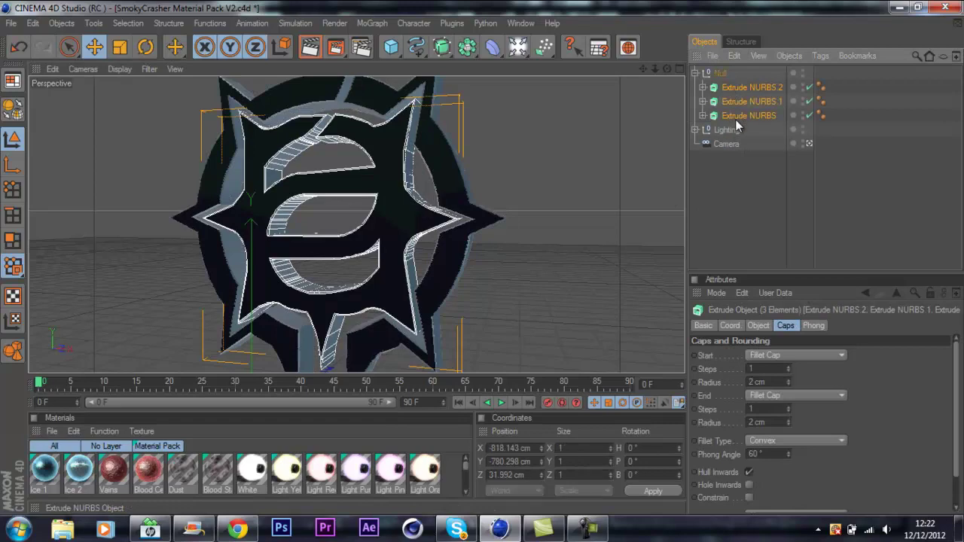
pyautogui.click(759, 326)
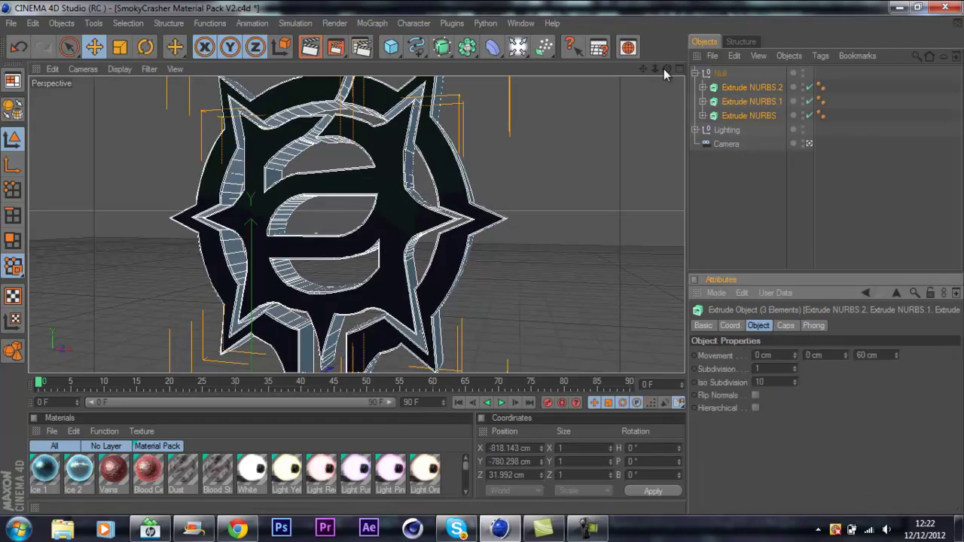
pyautogui.moveTo(665, 69); pyautogui.dragTo(483, 258)
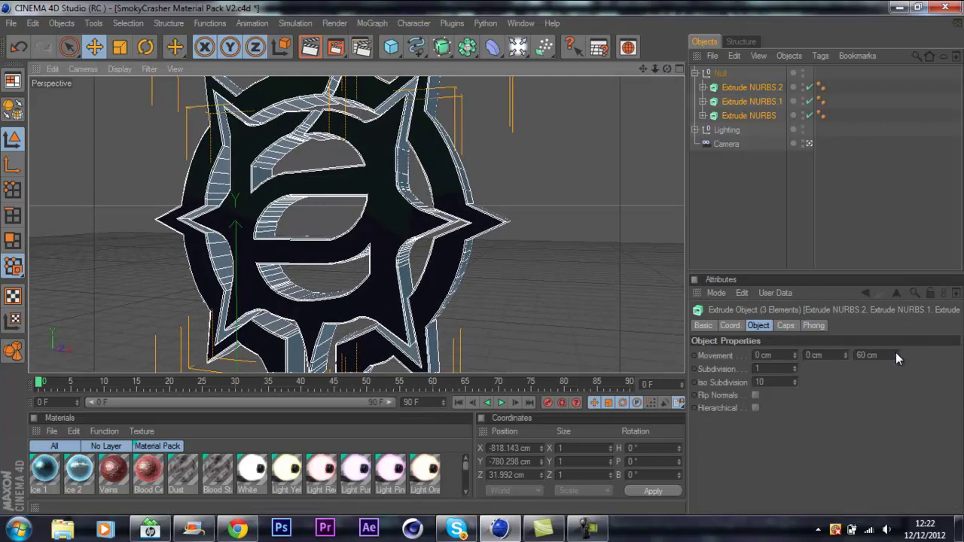
pyautogui.moveTo(895, 353); pyautogui.dragTo(910, 327)
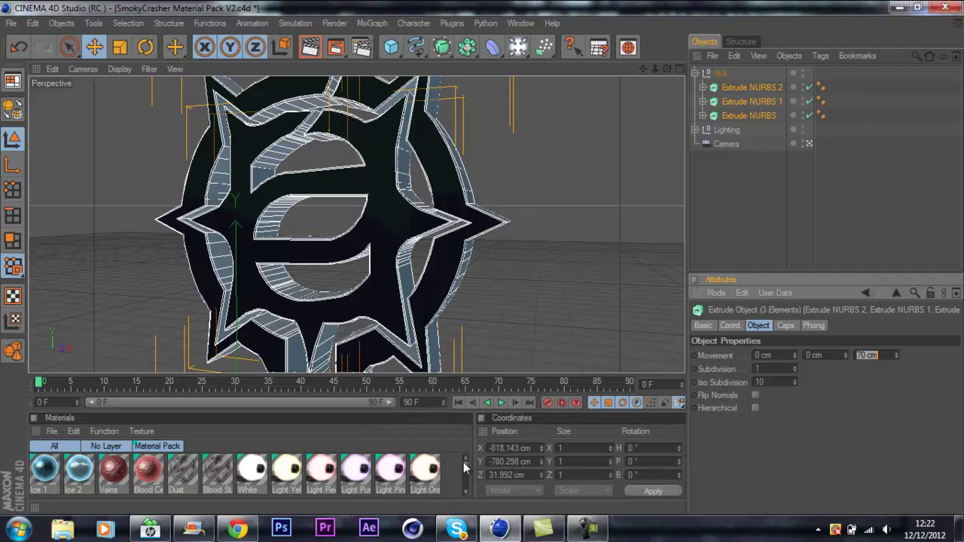
# Apply the Grungy Dark Steel material to the logo null.
pyautogui.moveTo(465, 467); pyautogui.dragTo(466, 472)
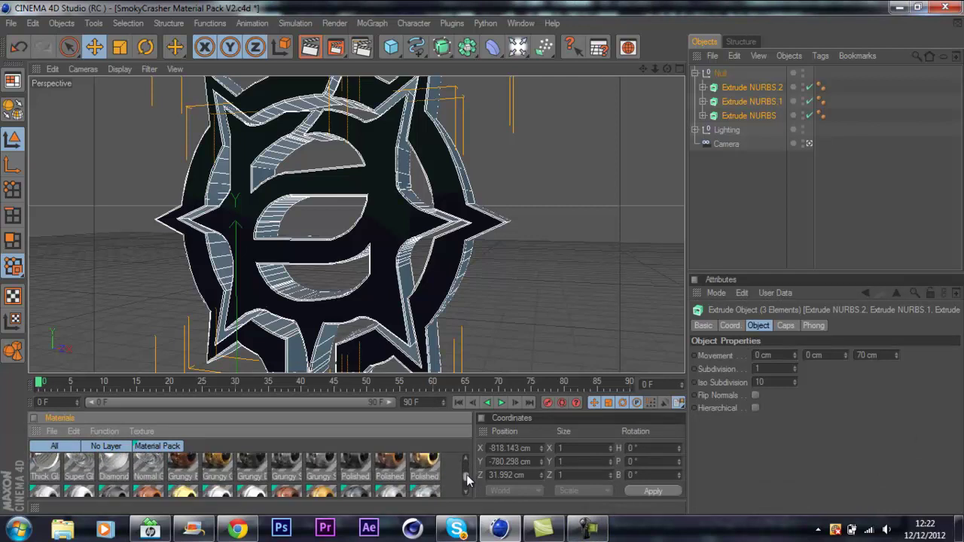
pyautogui.scroll(-1, 466, 475)
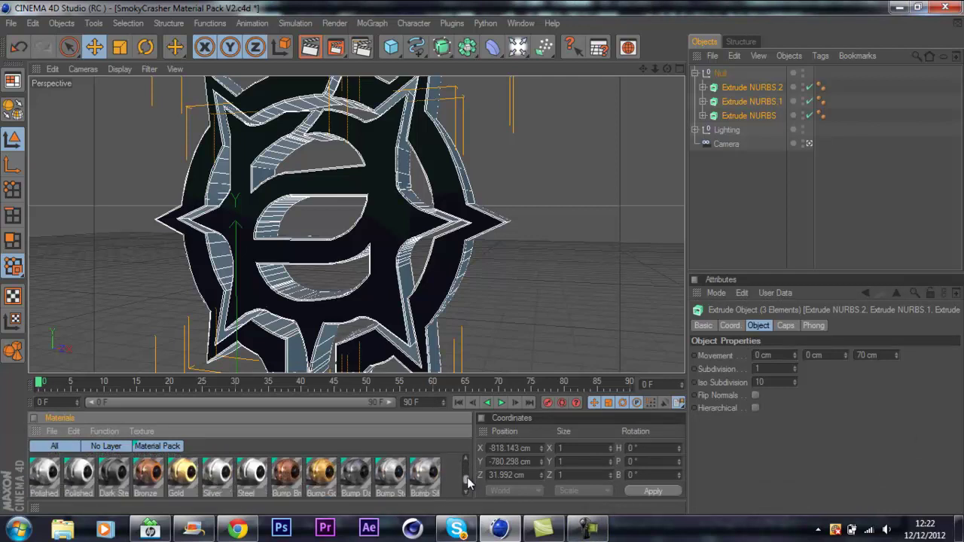
pyautogui.scroll(1, 468, 483)
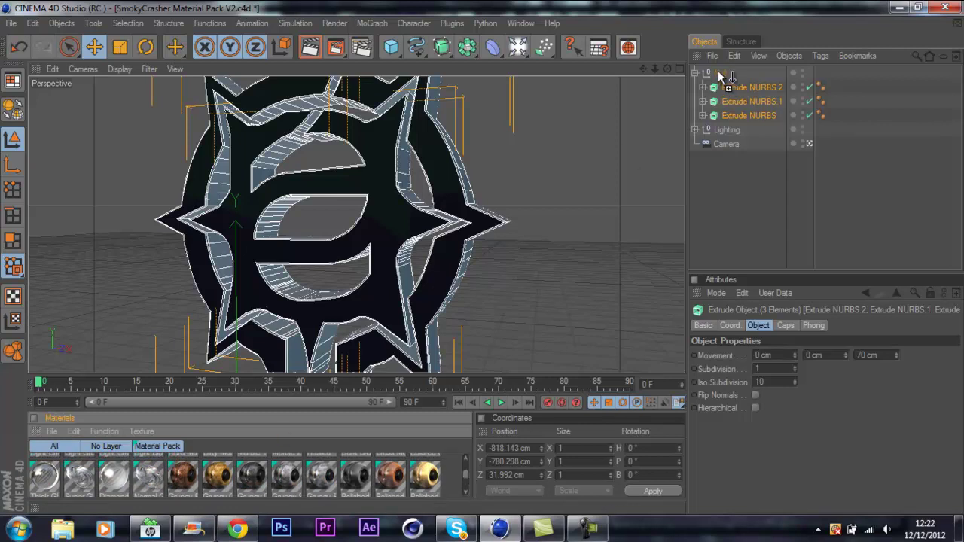
pyautogui.moveTo(720, 75); pyautogui.dragTo(716, 74)
pyautogui.click(696, 73)
# Set the logo's texture tag projection to Cubic and review the render settings.
pyautogui.click(883, 177)
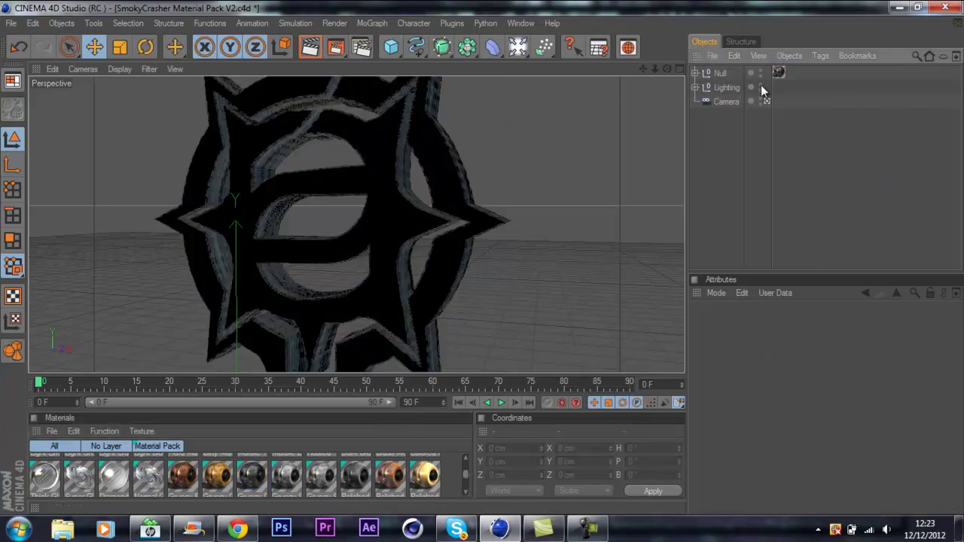
pyautogui.click(778, 73)
pyautogui.click(823, 382)
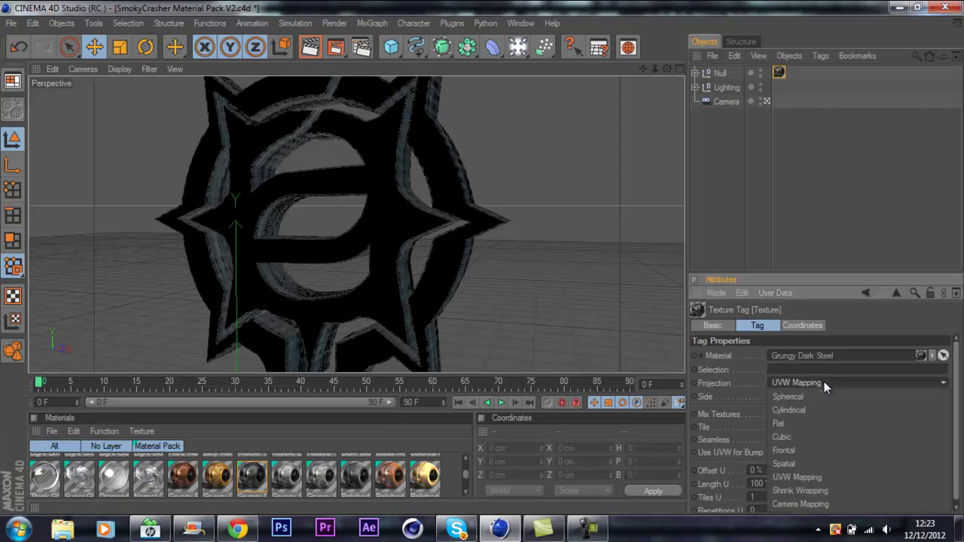
pyautogui.click(791, 437)
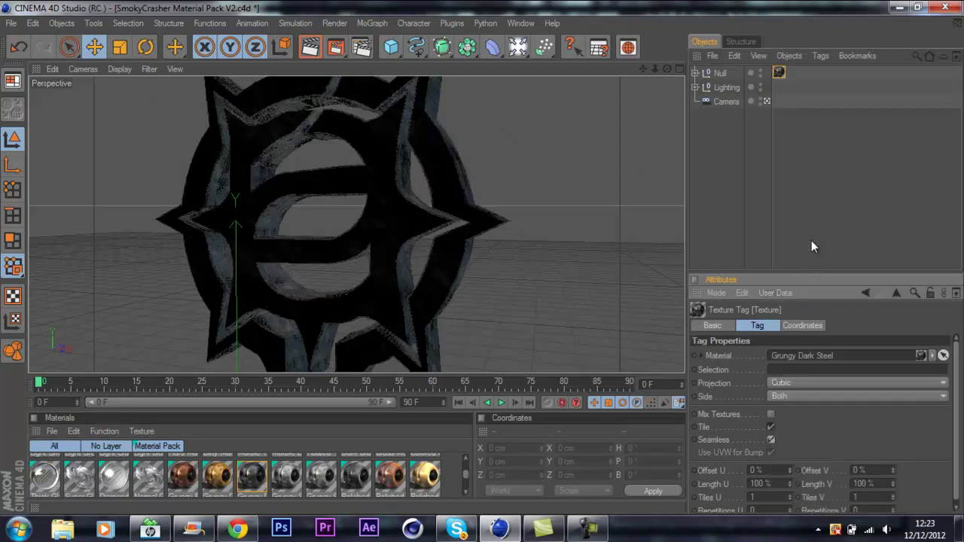
pyautogui.click(360, 46)
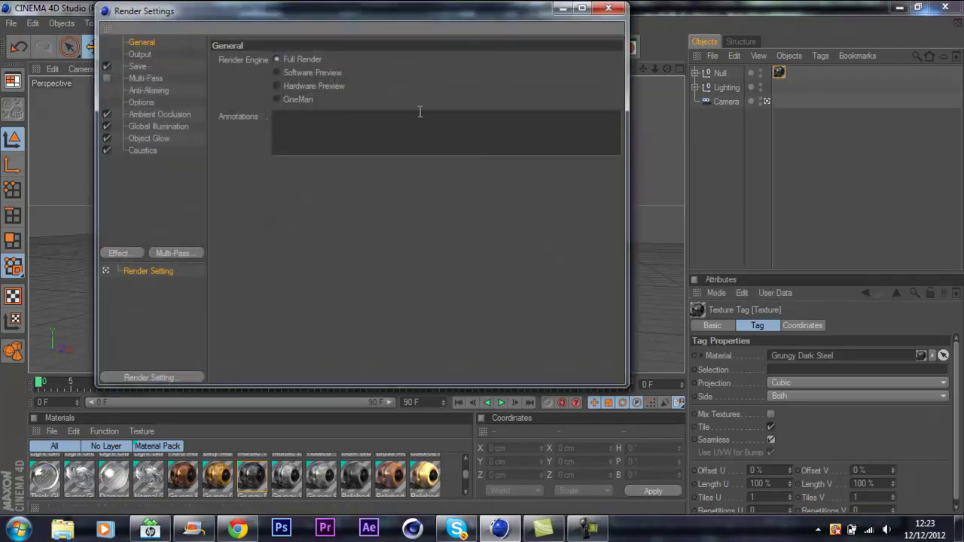
pyautogui.click(603, 9)
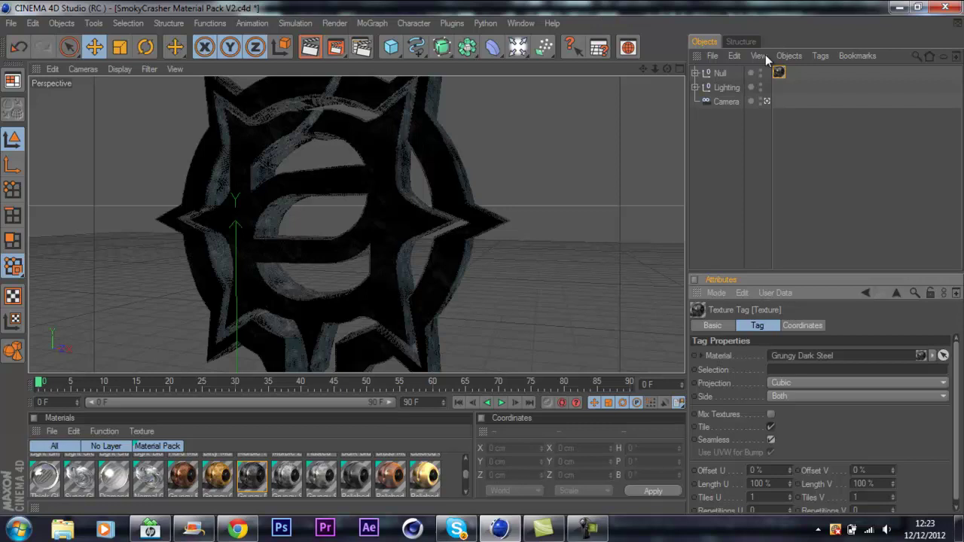
pyautogui.click(720, 73)
# Select all three logo Extrude NURBS objects inside the null.
pyautogui.click(695, 73)
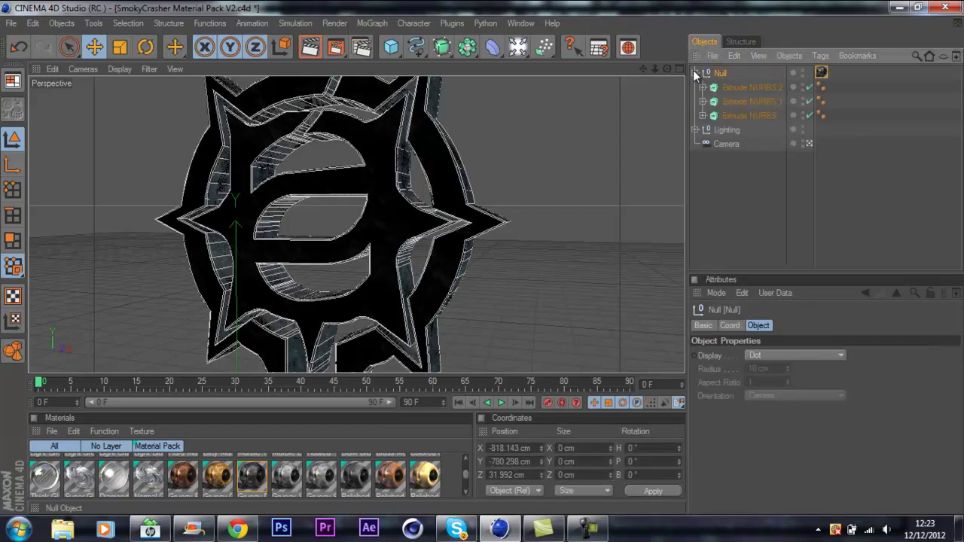
pyautogui.click(734, 86)
pyautogui.keyDown('shift'); pyautogui.click(737, 116); pyautogui.keyUp('shift')
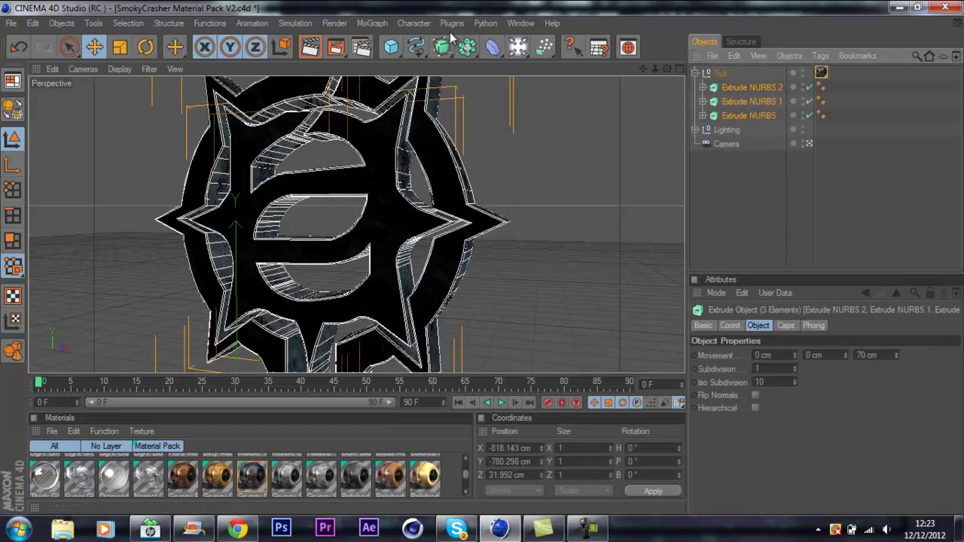
# Fracture them with NitroBlast Cuts at High quality into 35 pieces.
pyautogui.click(477, 24)
pyautogui.moveTo(510, 38)
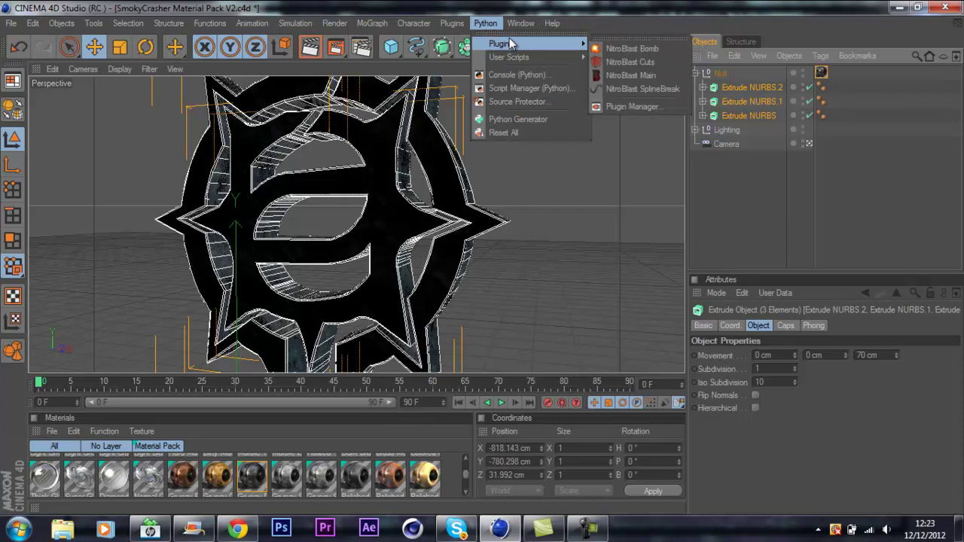
pyautogui.click(638, 65)
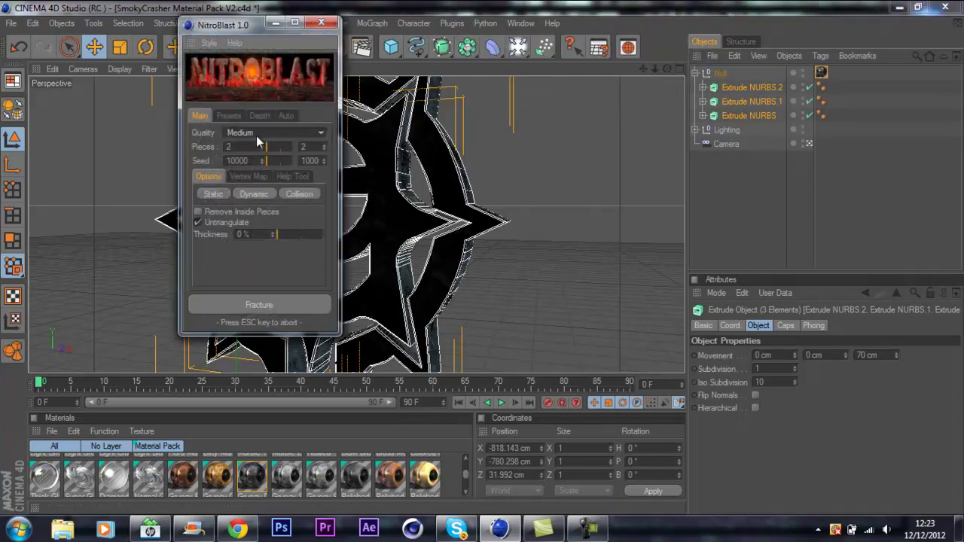
pyautogui.click(256, 135)
pyautogui.click(257, 175)
pyautogui.doubleClick(241, 146)
pyautogui.write('5')
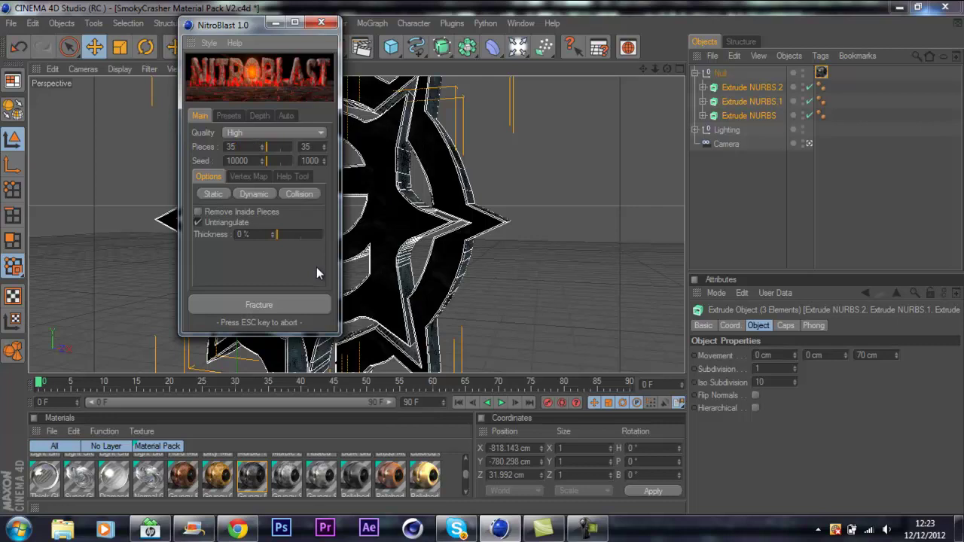
pyautogui.click(265, 305)
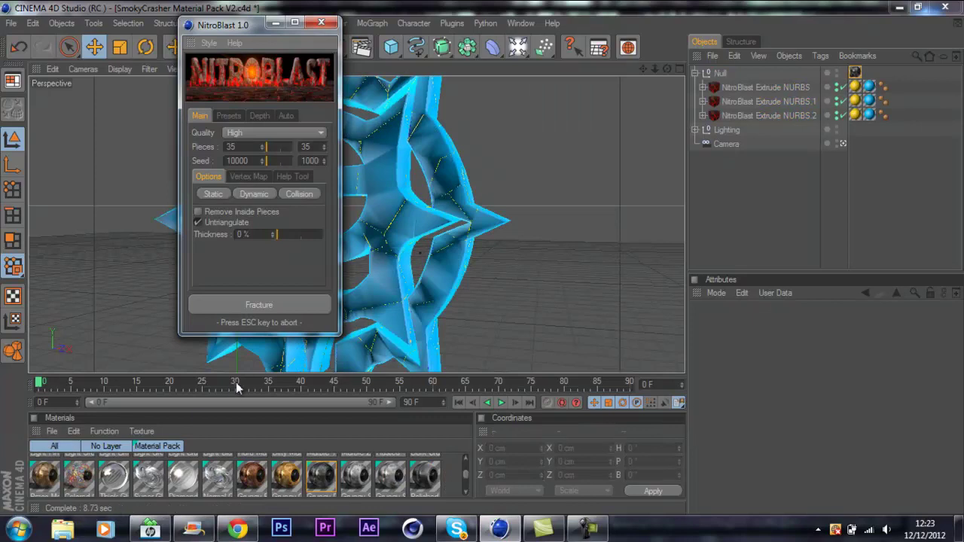
# Delete both blue Default materials and the leftover missing-material texture tags.
pyautogui.click(321, 22)
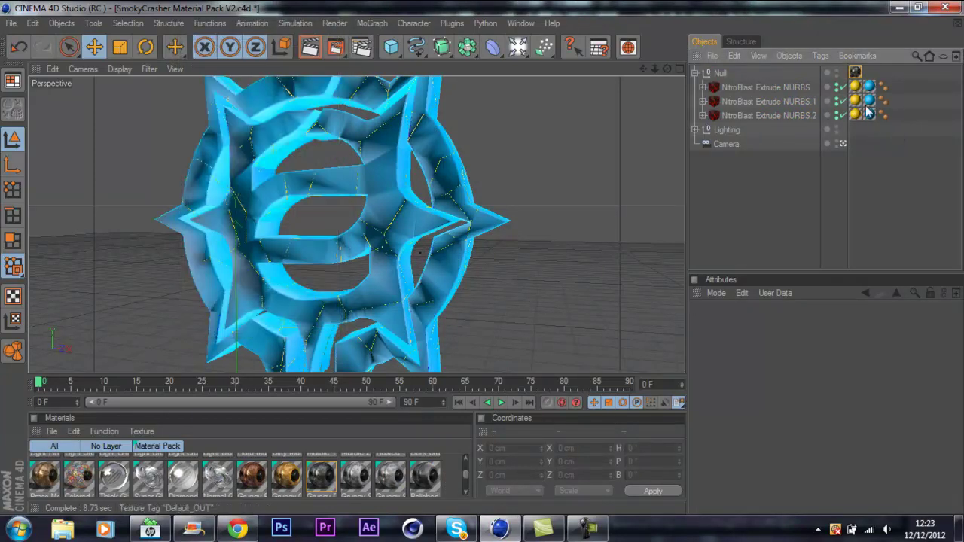
pyautogui.click(810, 204)
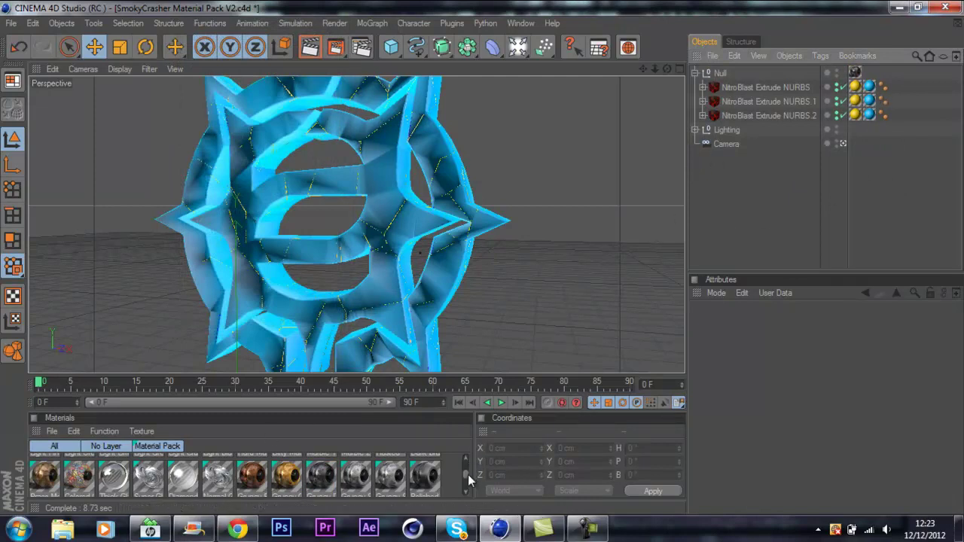
pyautogui.moveTo(468, 478); pyautogui.dragTo(467, 460)
pyautogui.click(78, 472)
pyautogui.keyDown('shift'); pyautogui.click(47, 471); pyautogui.keyUp('shift')
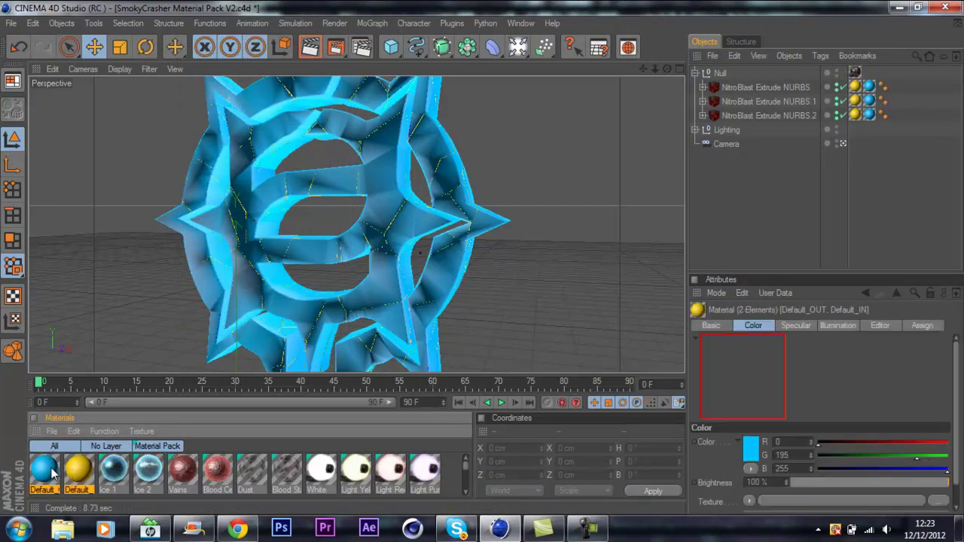
pyautogui.press('Delete')
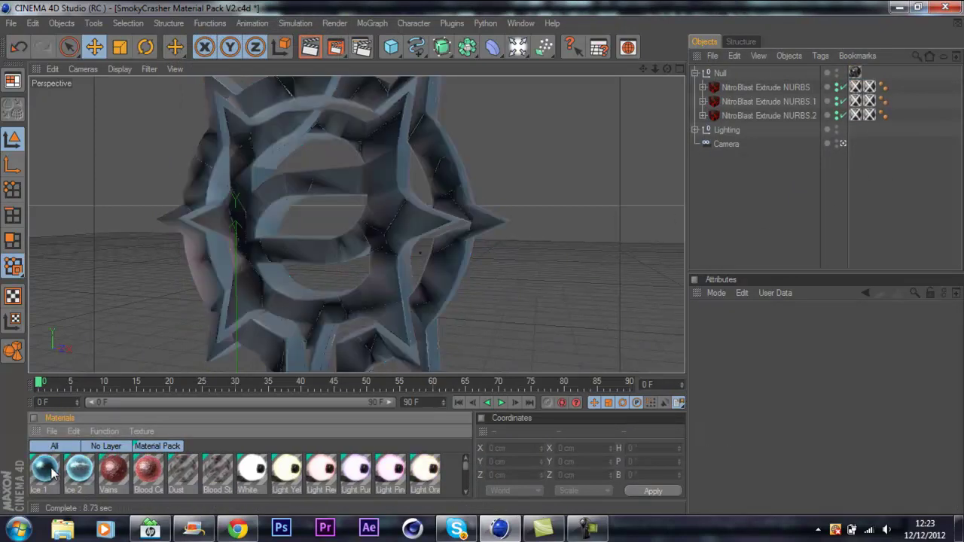
pyautogui.click(861, 89)
pyautogui.press('Delete')
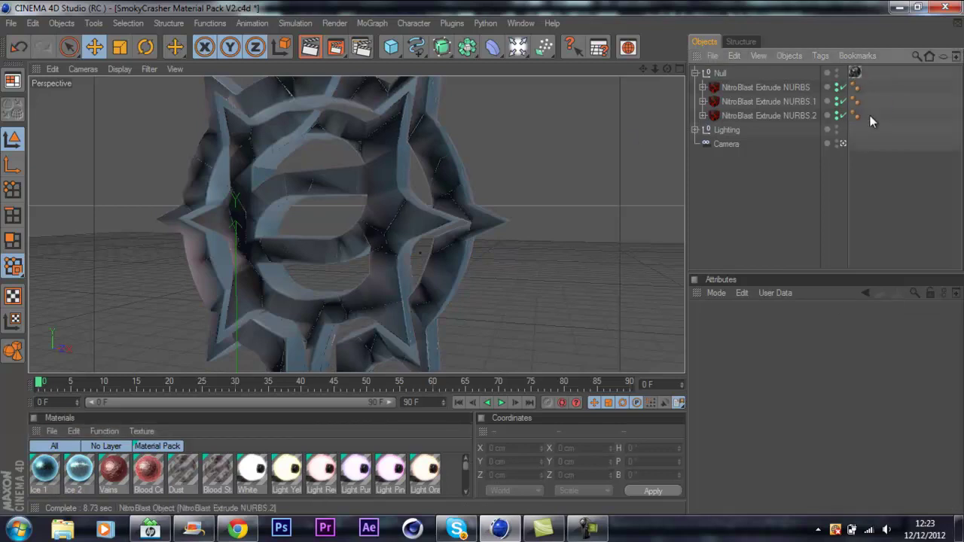
# Inspect the first NitroBlast object's Main Pieces and Dynamic piece list.
pyautogui.moveTo(656, 68); pyautogui.dragTo(528, 257)
pyautogui.click(694, 73)
pyautogui.click(694, 73)
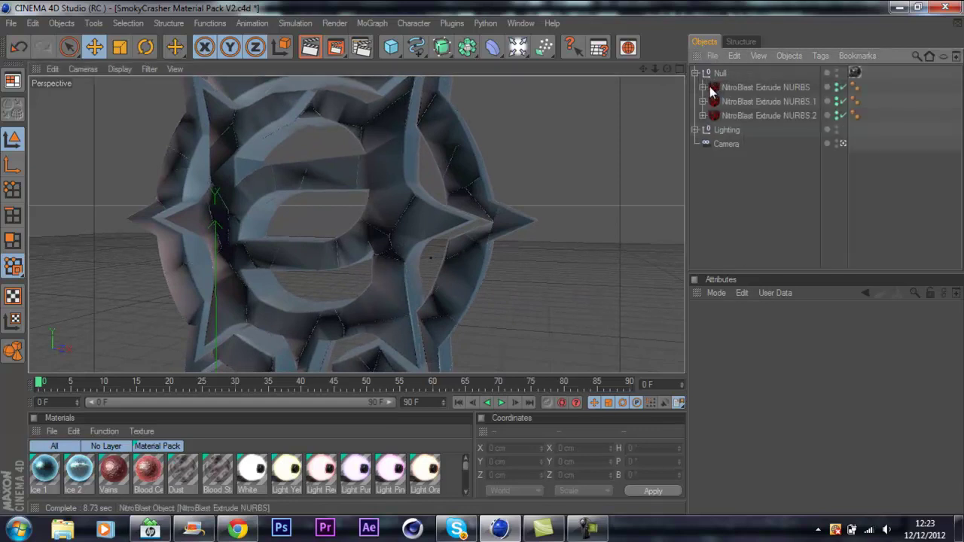
pyautogui.click(703, 87)
pyautogui.click(711, 101)
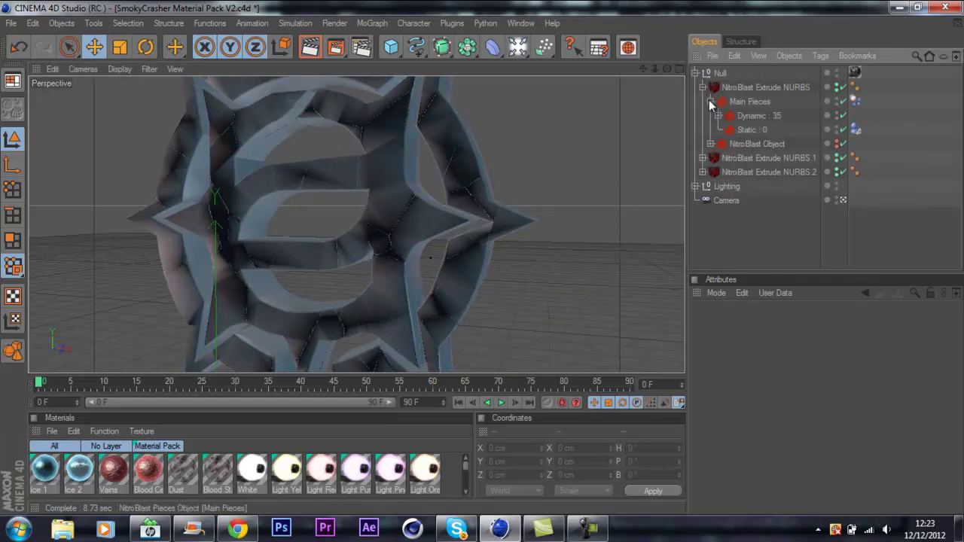
pyautogui.click(710, 102)
pyautogui.click(711, 101)
pyautogui.click(719, 115)
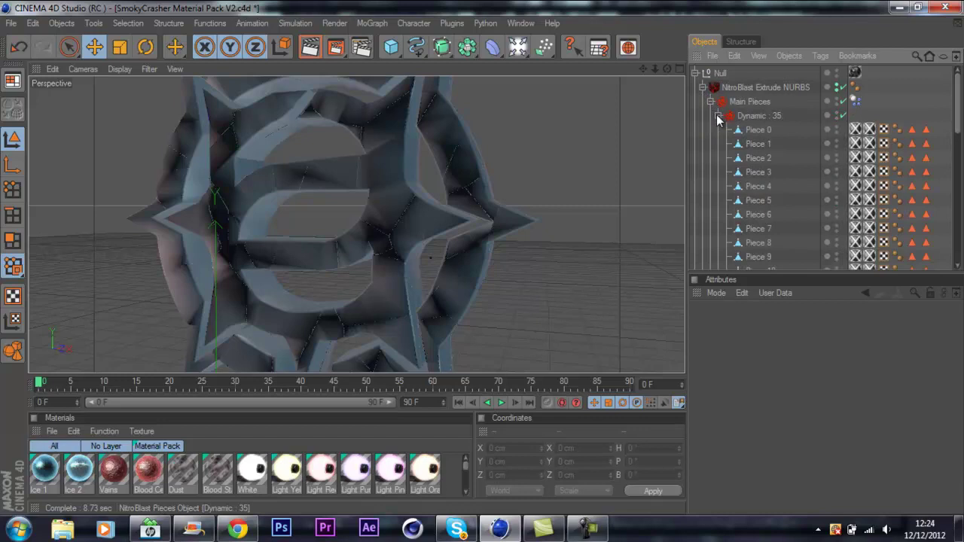
pyautogui.click(719, 116)
# Move the Grungy Dark Steel texture tag onto the Null so all fractured objects share it.
pyautogui.click(703, 87)
pyautogui.click(695, 73)
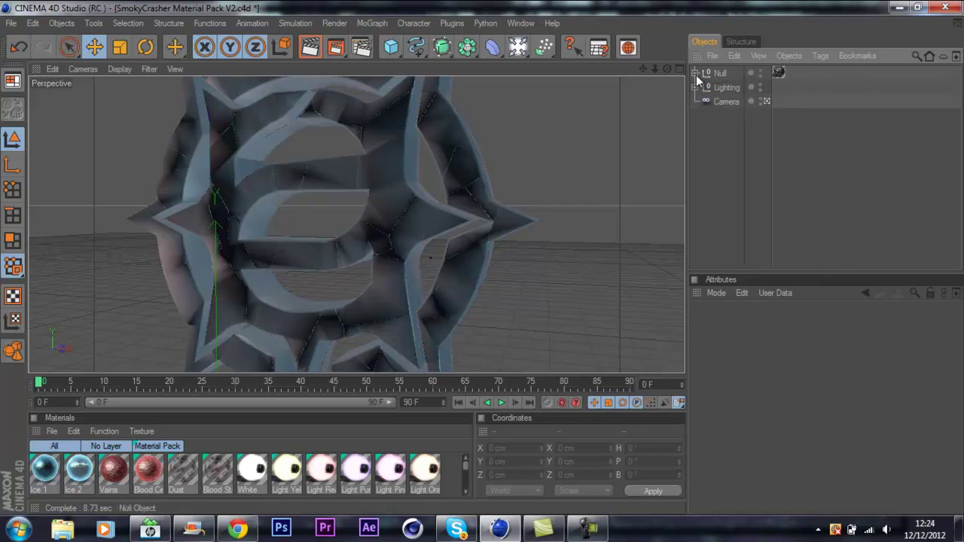
pyautogui.click(695, 73)
pyautogui.click(855, 86)
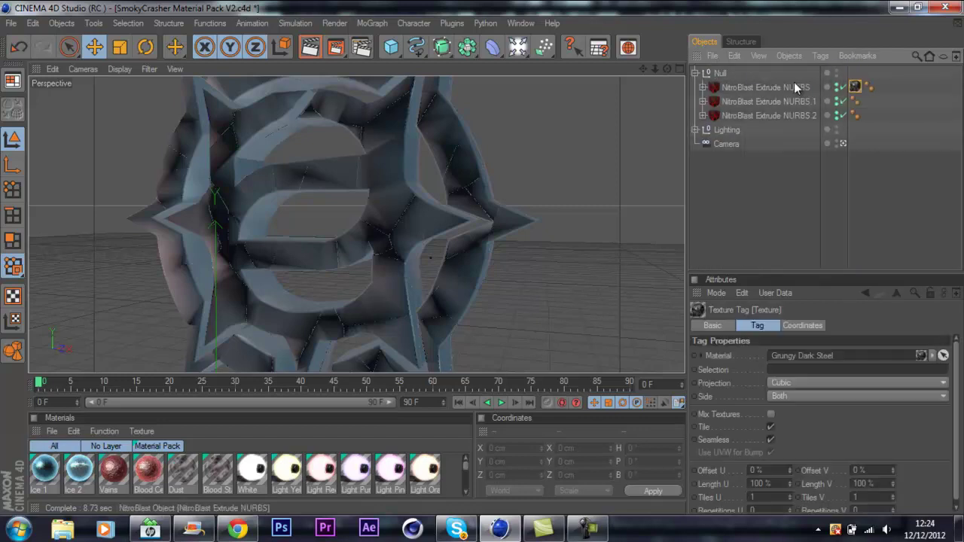
pyautogui.moveTo(855, 86); pyautogui.dragTo(848, 73)
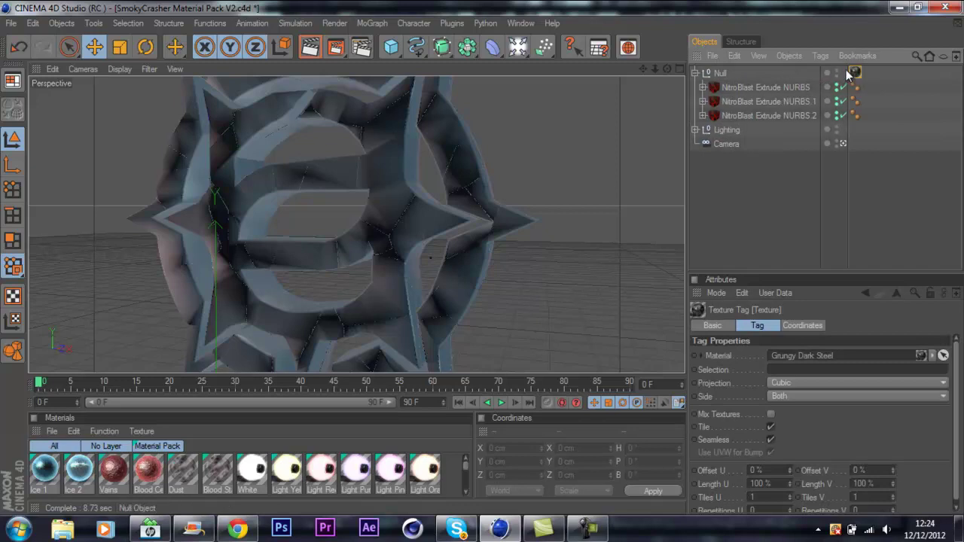
# Push Piece 21 slightly back in depth and lift Piece 33 slightly upward.
pyautogui.click(330, 179)
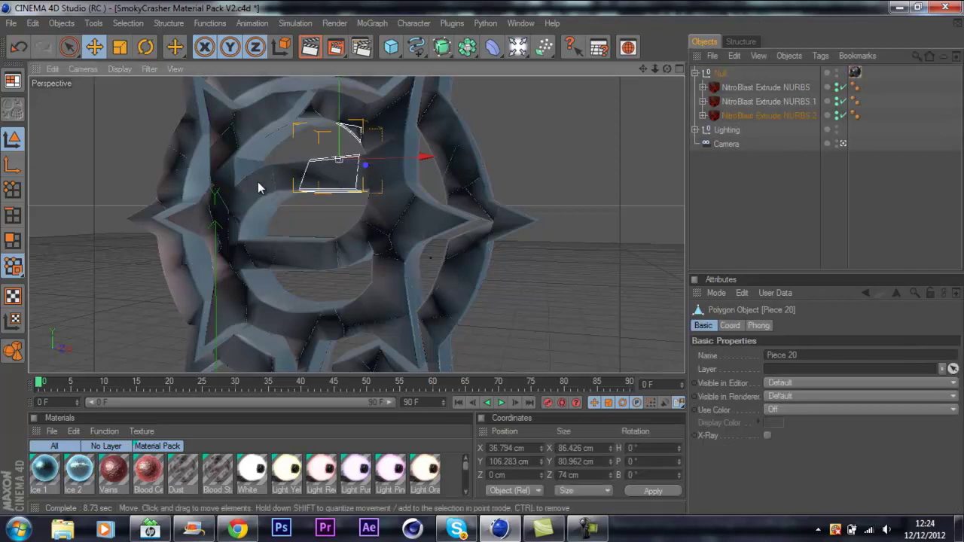
pyautogui.click(425, 223)
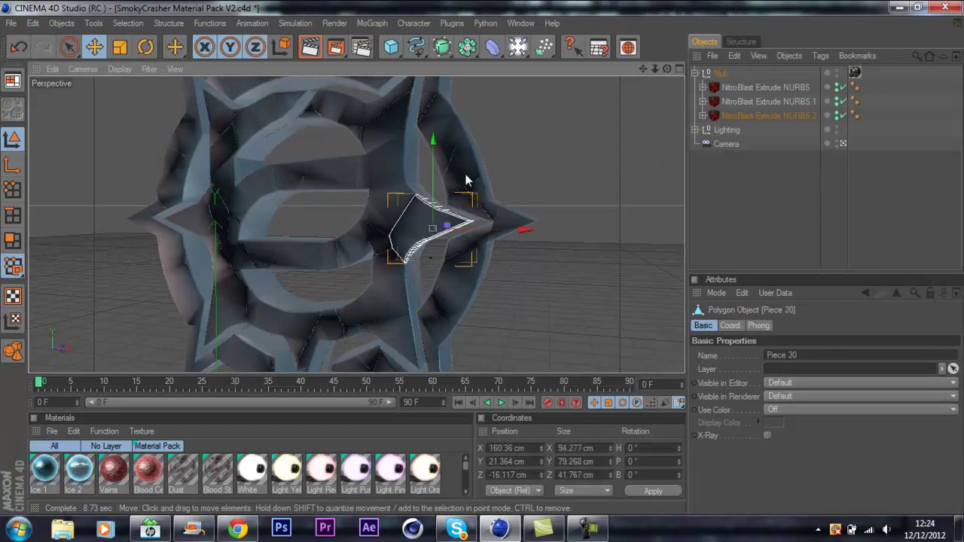
pyautogui.click(466, 181)
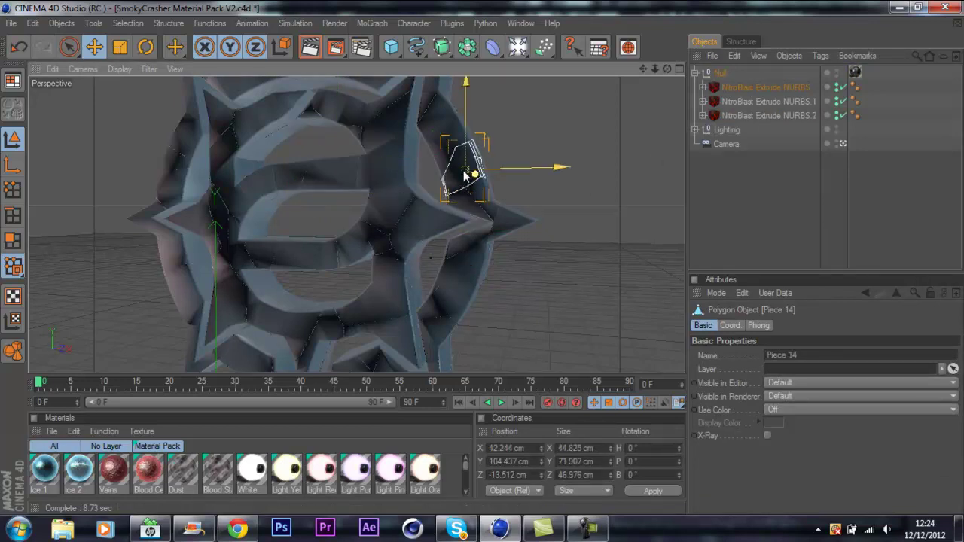
pyautogui.click(363, 333)
pyautogui.moveTo(361, 341); pyautogui.dragTo(298, 269)
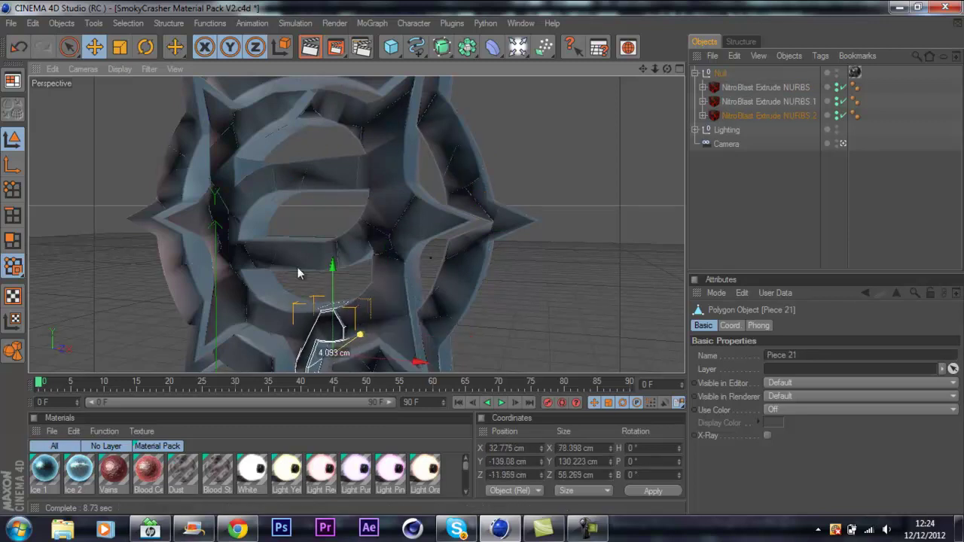
pyautogui.click(301, 187)
pyautogui.moveTo(316, 139); pyautogui.dragTo(482, 257)
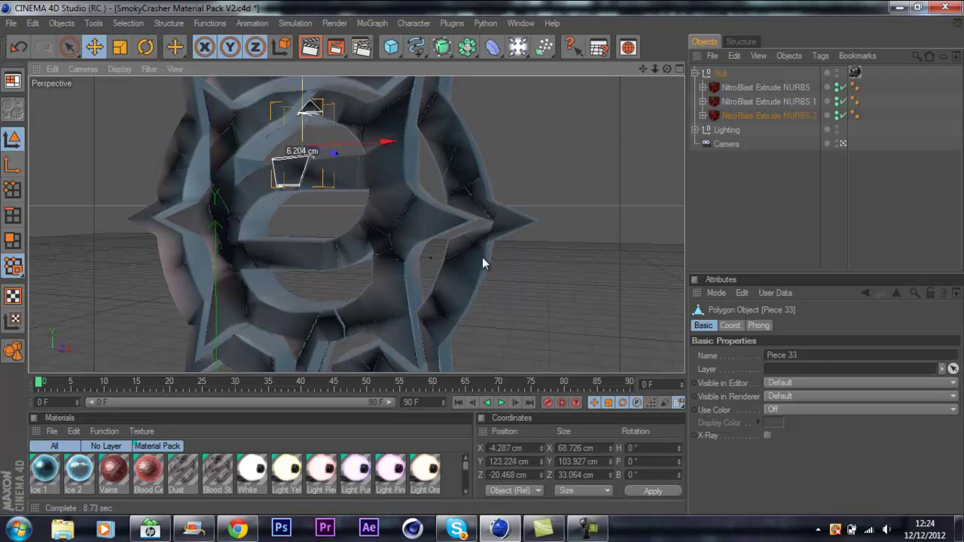
# Shift Piece 28 left, nudge the spike-tip piece up, and push Piece 17 back to Z −4.306 cm.
pyautogui.click(205, 223)
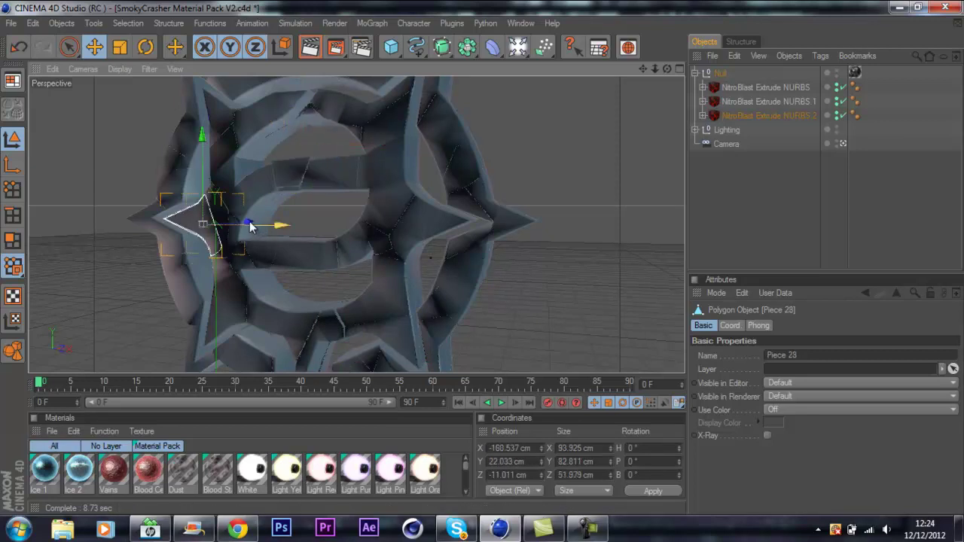
pyautogui.moveTo(250, 228)
pyautogui.mouseDown()
pyautogui.moveTo(242, 226)
pyautogui.moveTo(249, 226)
pyautogui.mouseUp()
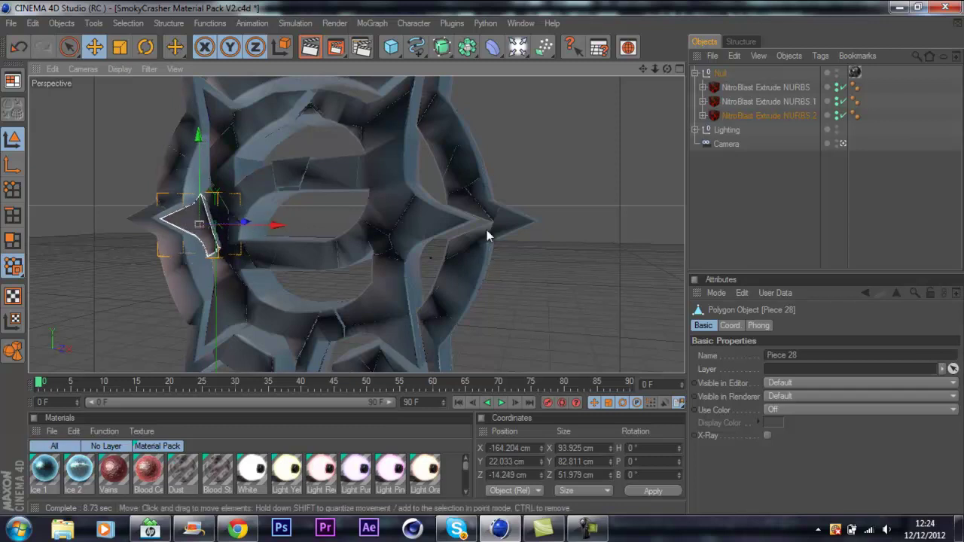
pyautogui.click(504, 226)
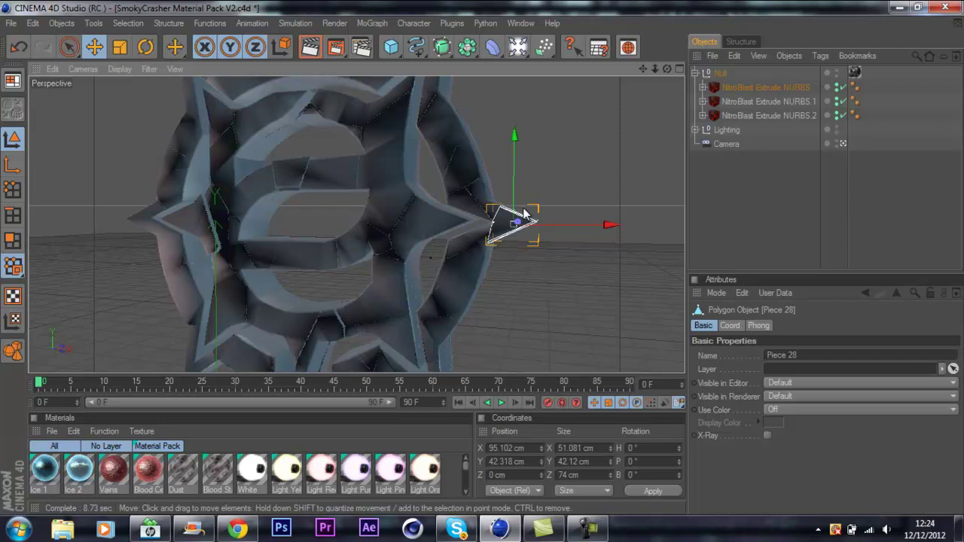
pyautogui.moveTo(525, 213); pyautogui.dragTo(482, 255)
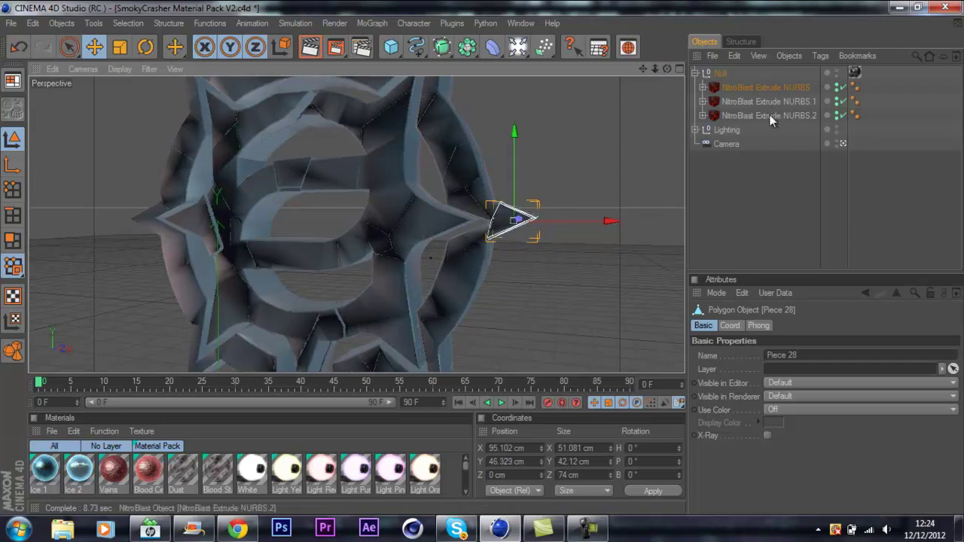
pyautogui.click(703, 87)
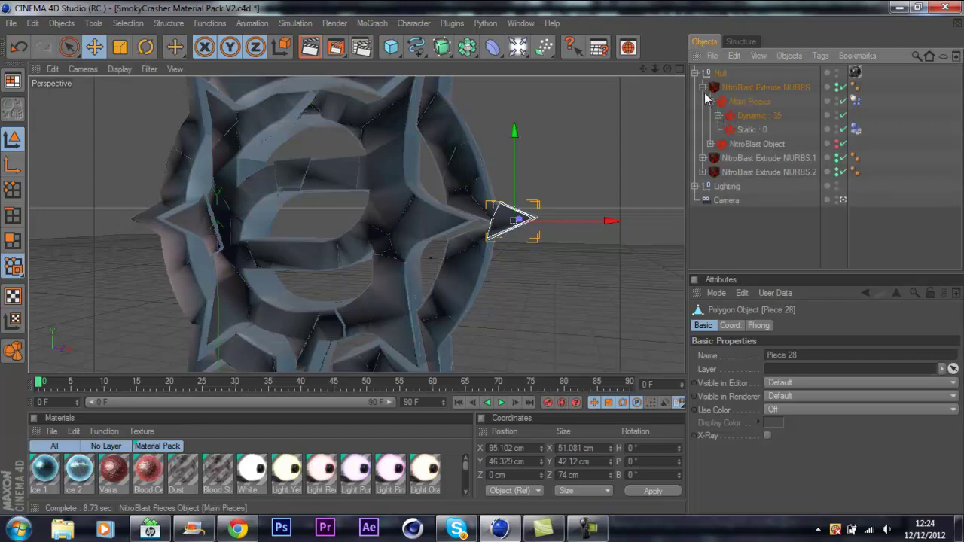
pyautogui.click(703, 88)
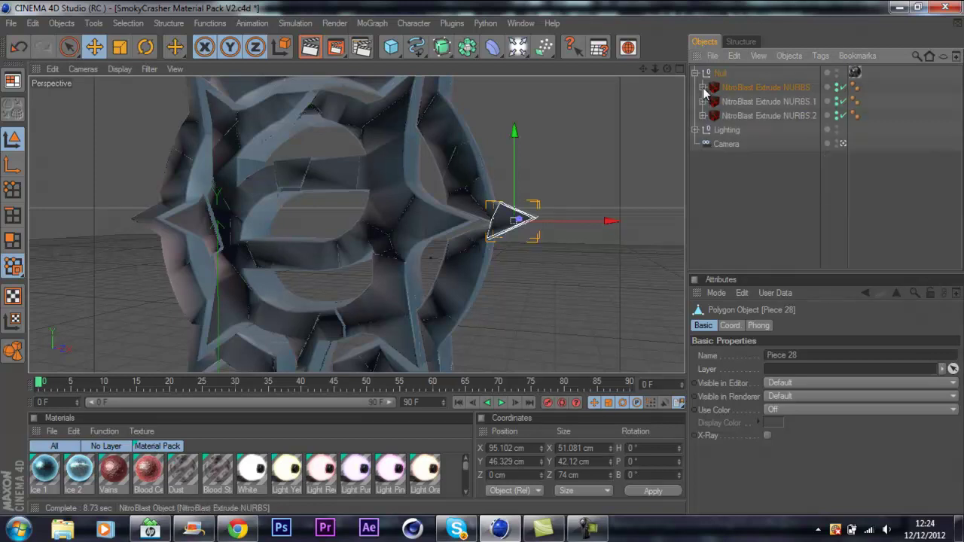
pyautogui.click(814, 209)
pyautogui.click(203, 277)
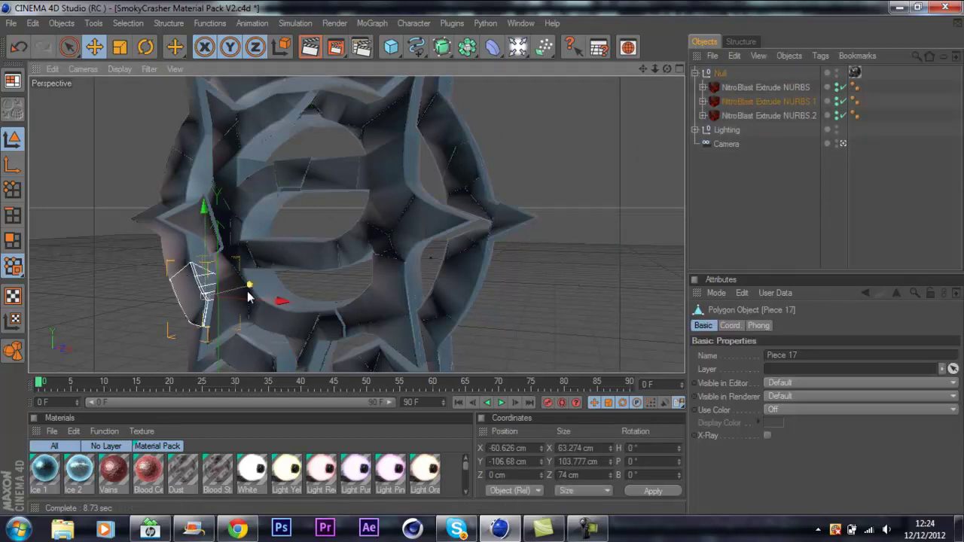
pyautogui.moveTo(477, 258); pyautogui.dragTo(482, 258)
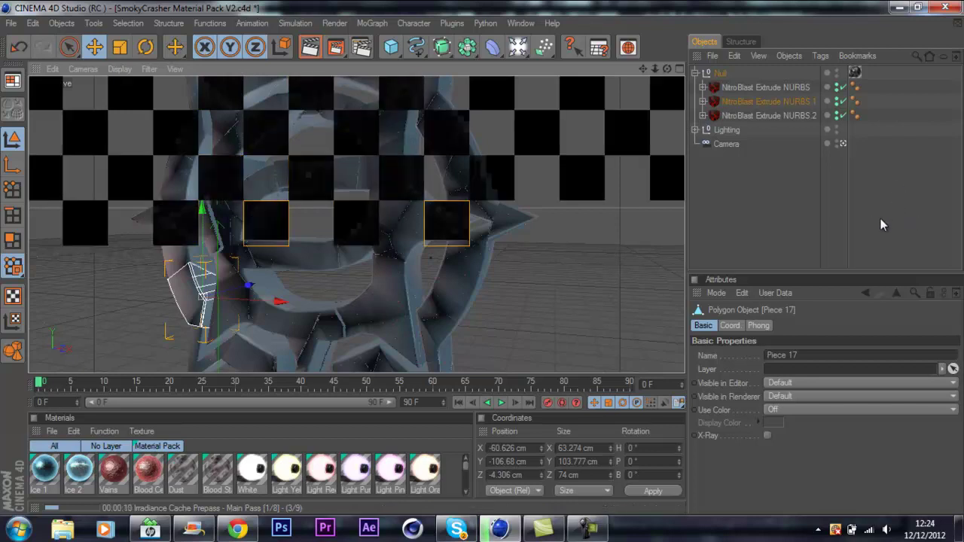
# Stop the preview render and render the active perspective view of the fractured steel logo.
pyautogui.click(892, 238)
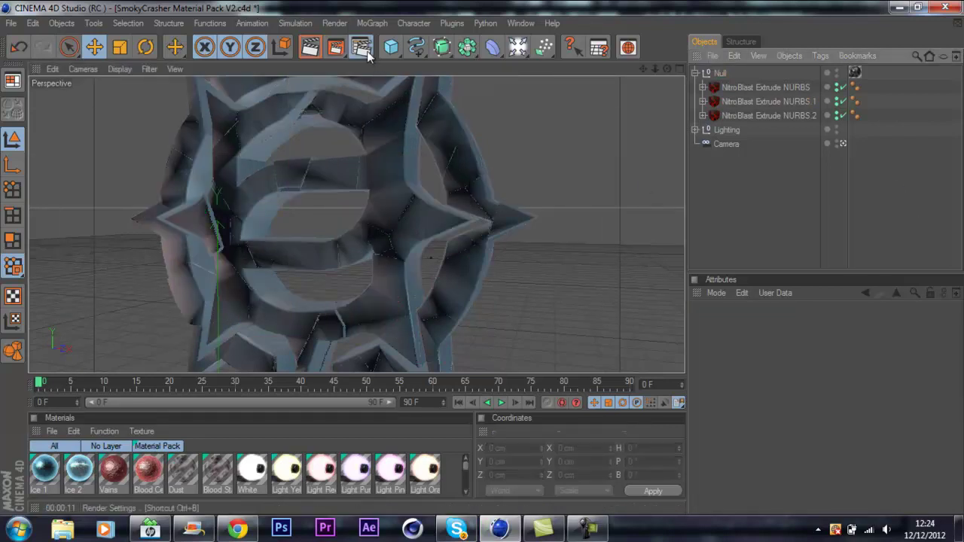
pyautogui.click(363, 48)
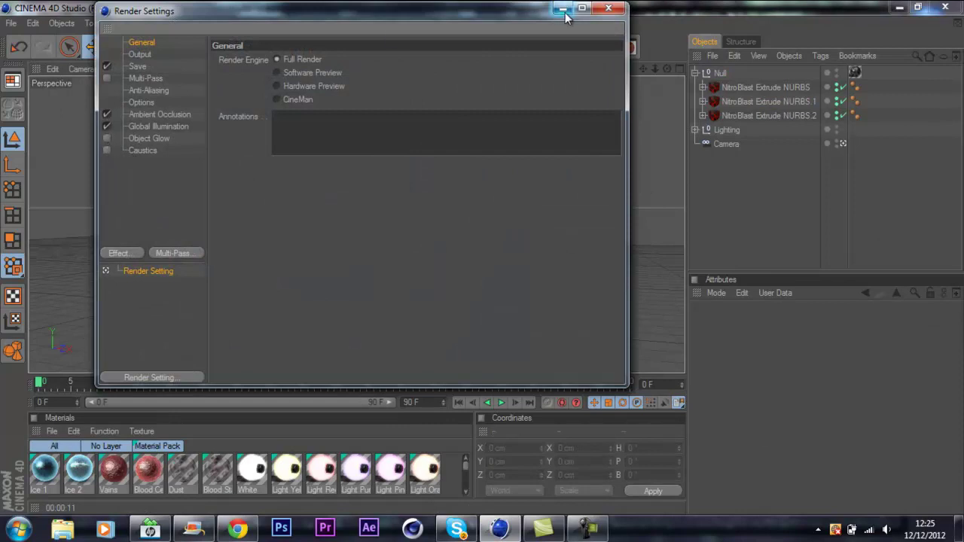
pyautogui.click(608, 8)
pyautogui.click(309, 48)
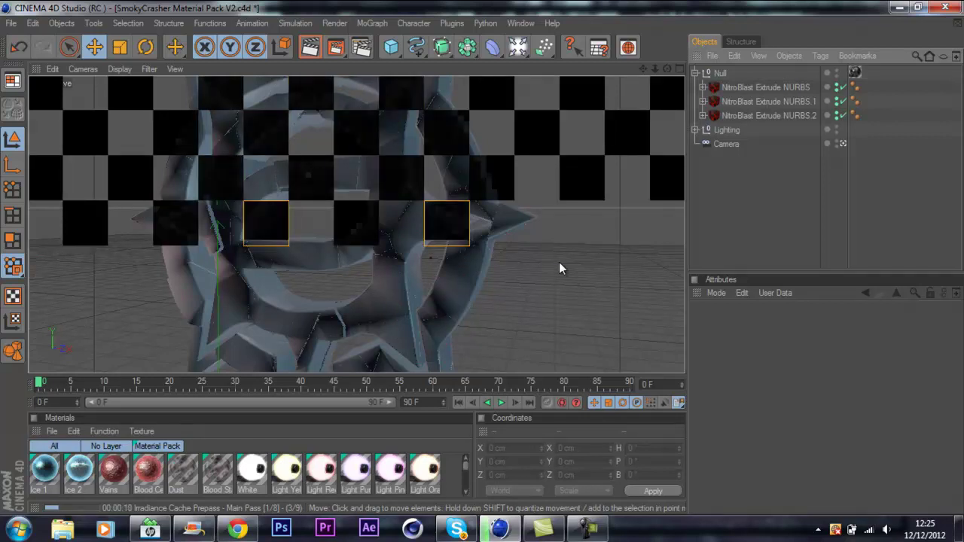
pyautogui.click(581, 534)
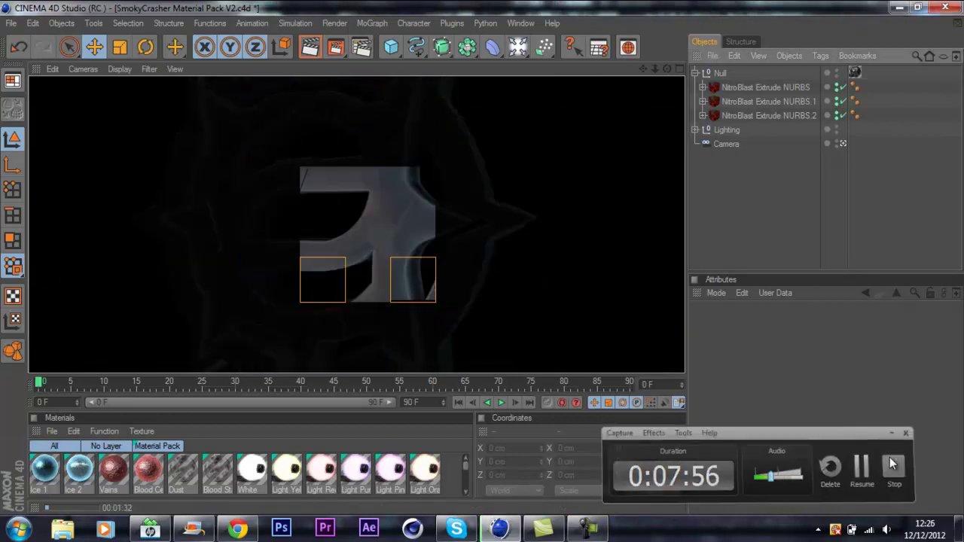
pyautogui.click(893, 465)
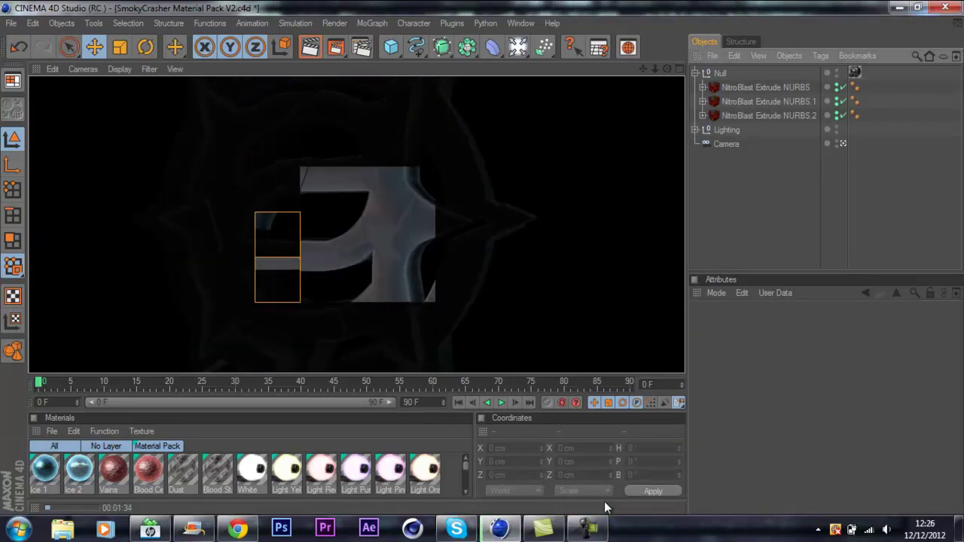
pyautogui.click(587, 529)
pyautogui.click(901, 472)
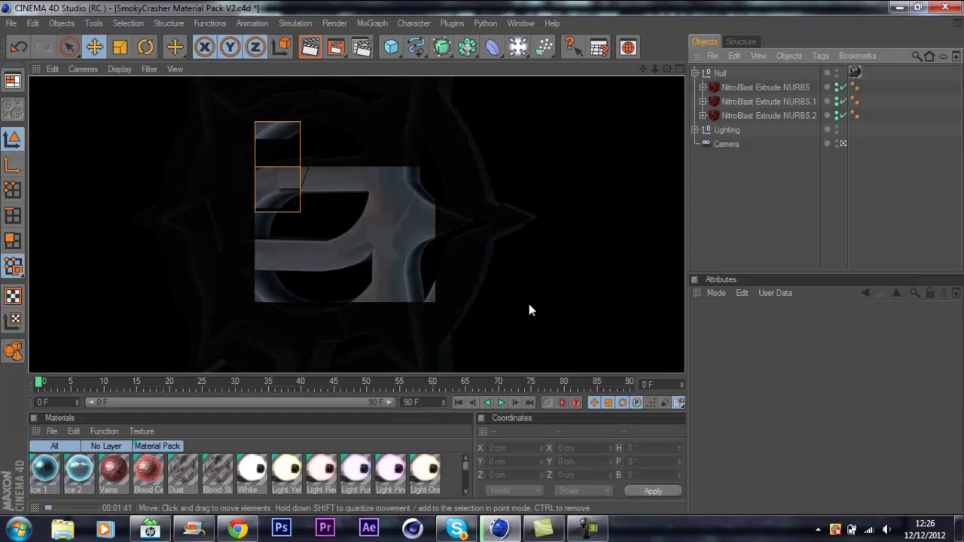